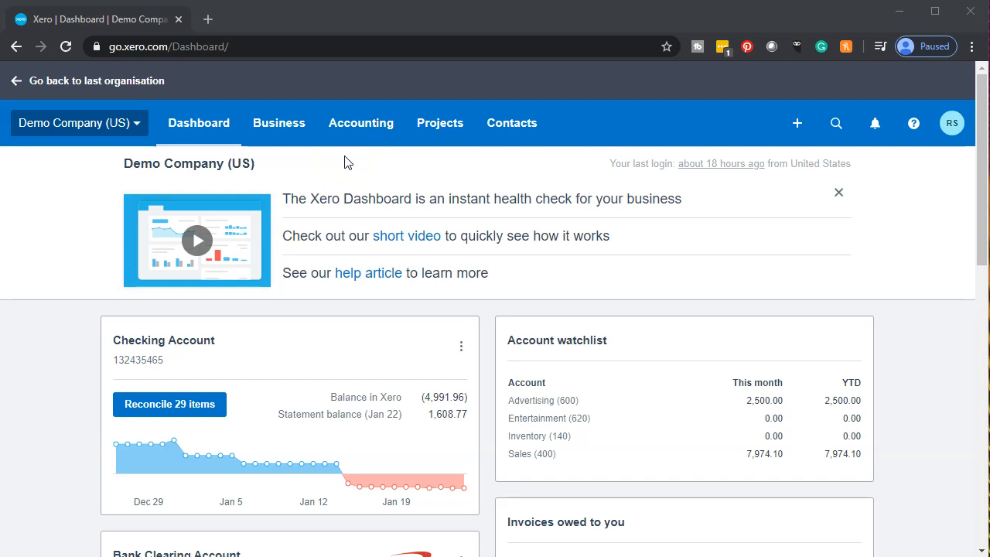
Open the Balance Sheet report and duplicate it in a second browser tab
left_click(381, 132)
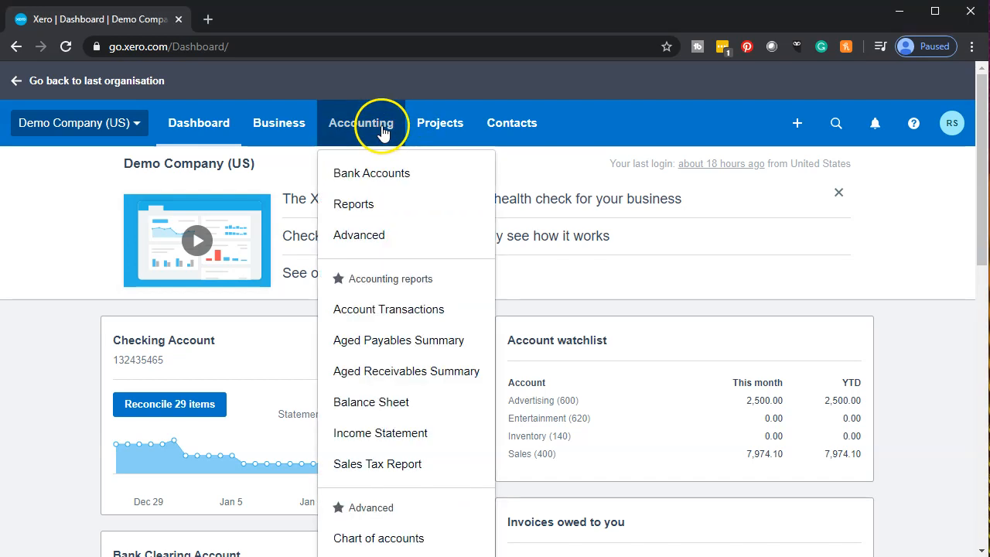
left_click(398, 402)
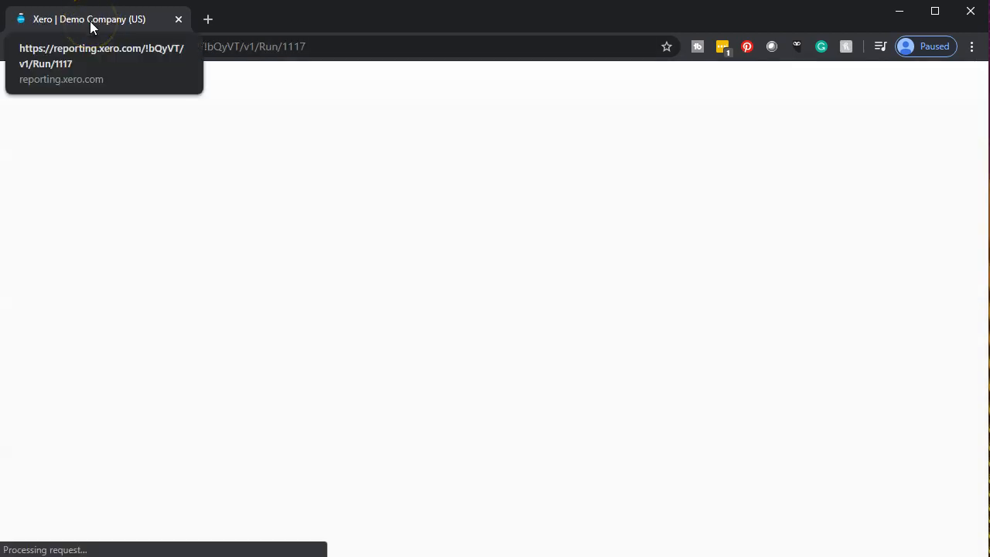
right_click(91, 26)
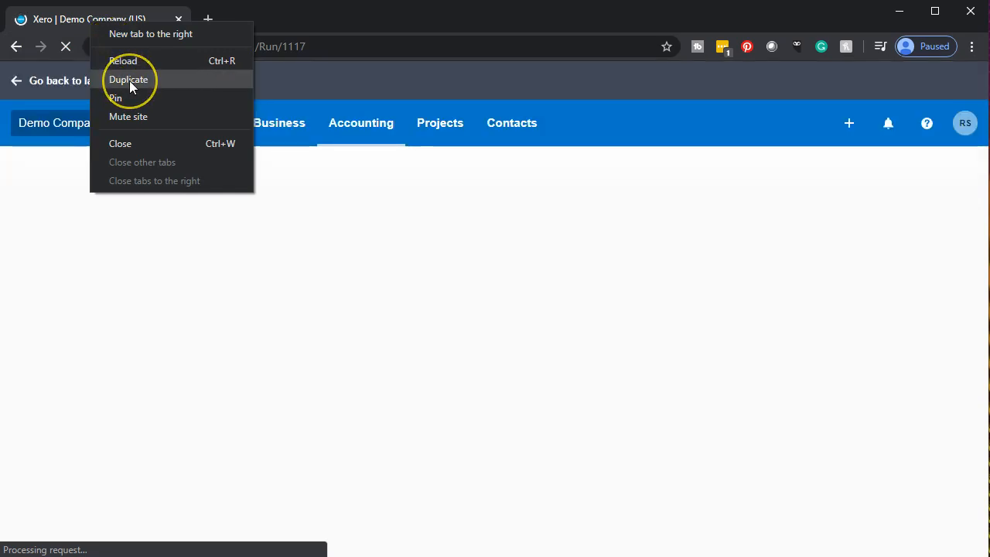
left_click(128, 80)
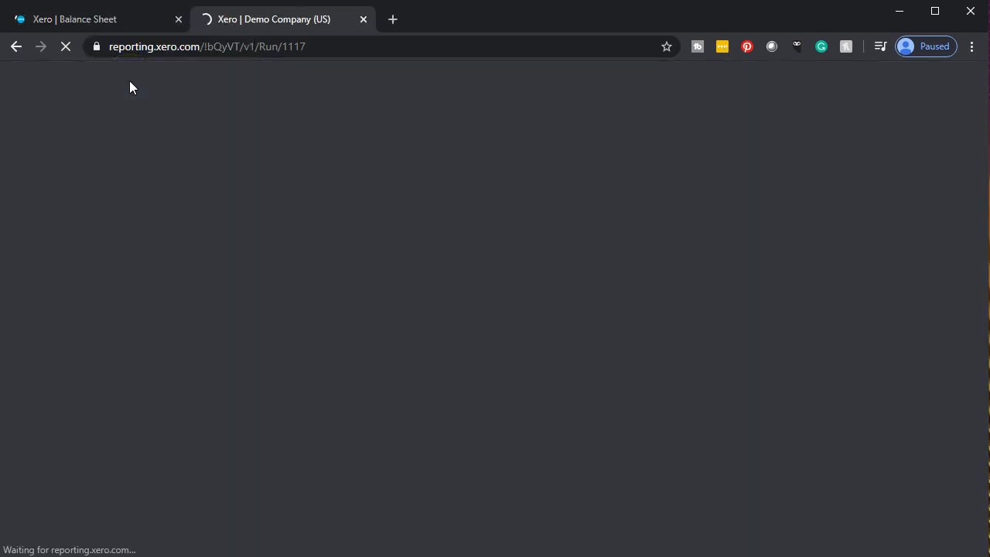
Open the Income Statement report in the first browser tab and duplicate it into two more tabs
left_click(95, 19)
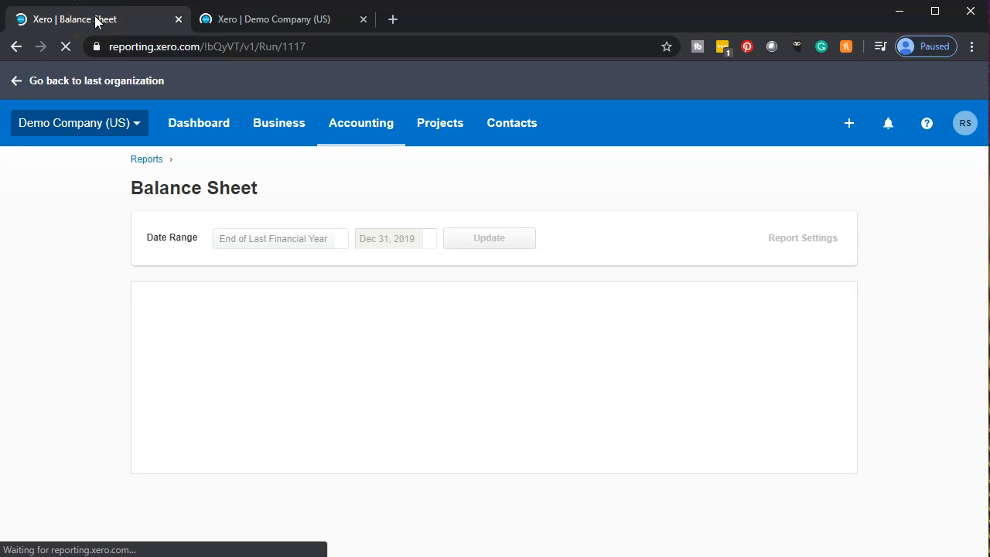
left_click(389, 128)
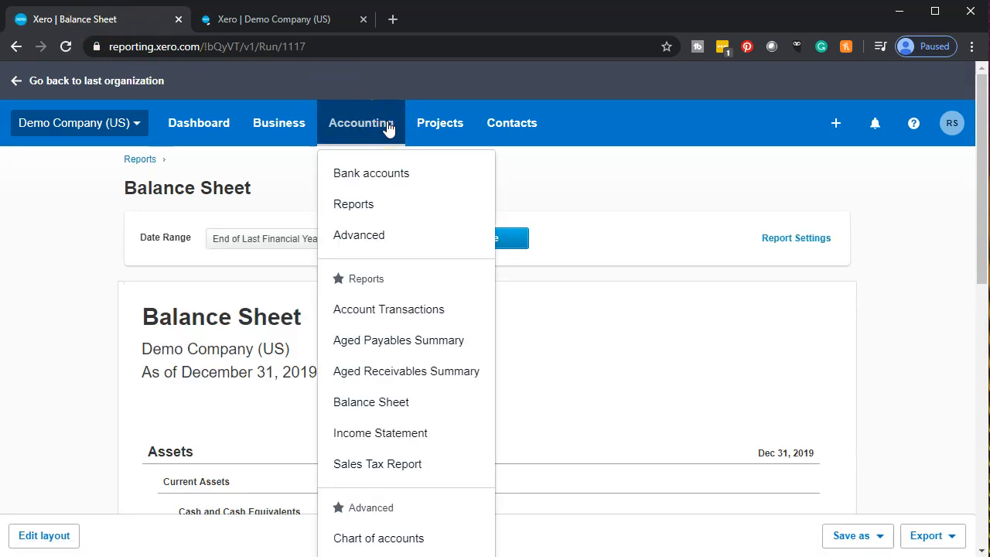
left_click(437, 438)
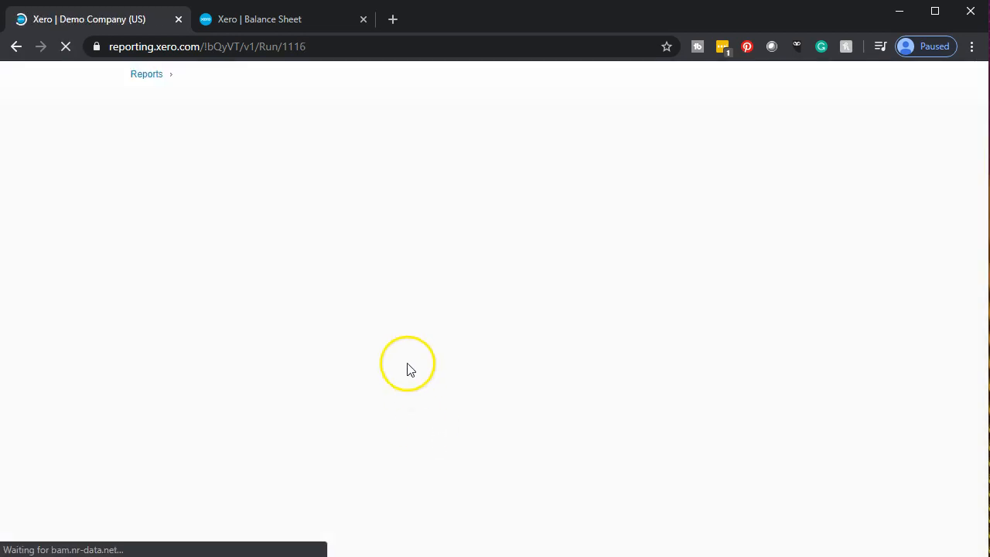
right_click(99, 22)
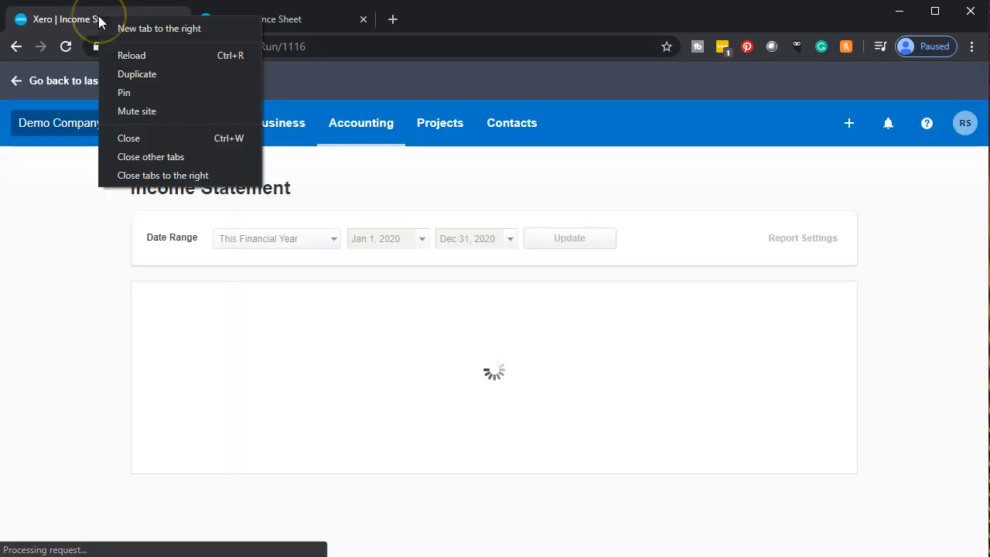
left_click(143, 78)
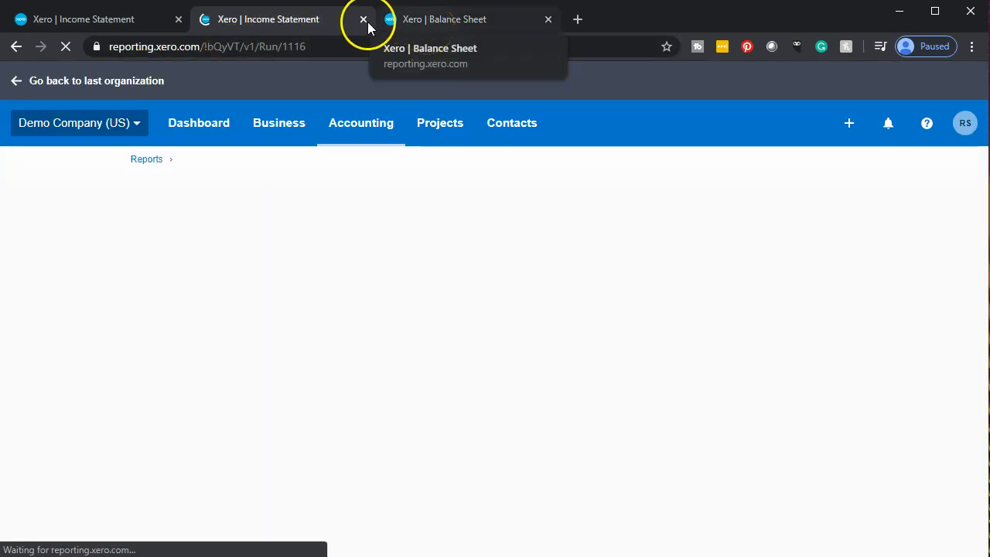
right_click(297, 23)
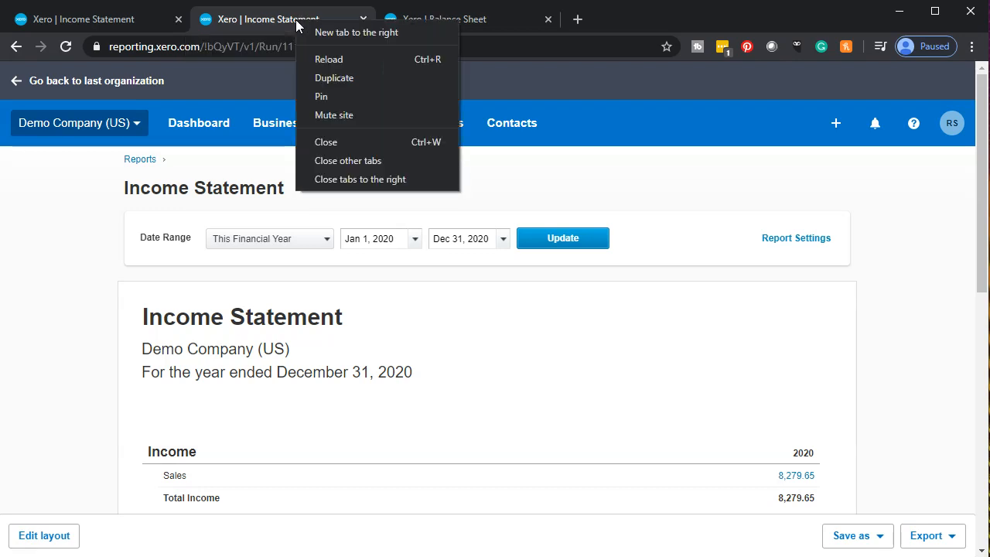
left_click(324, 73)
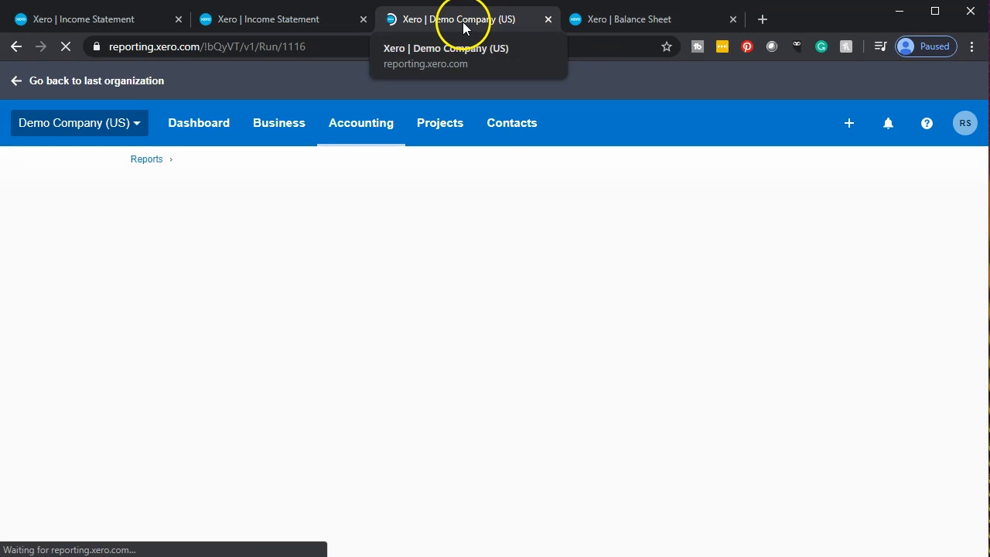
Set the date range of the Income Statement in the second tab to Last Financial Year and update the report
left_click(284, 21)
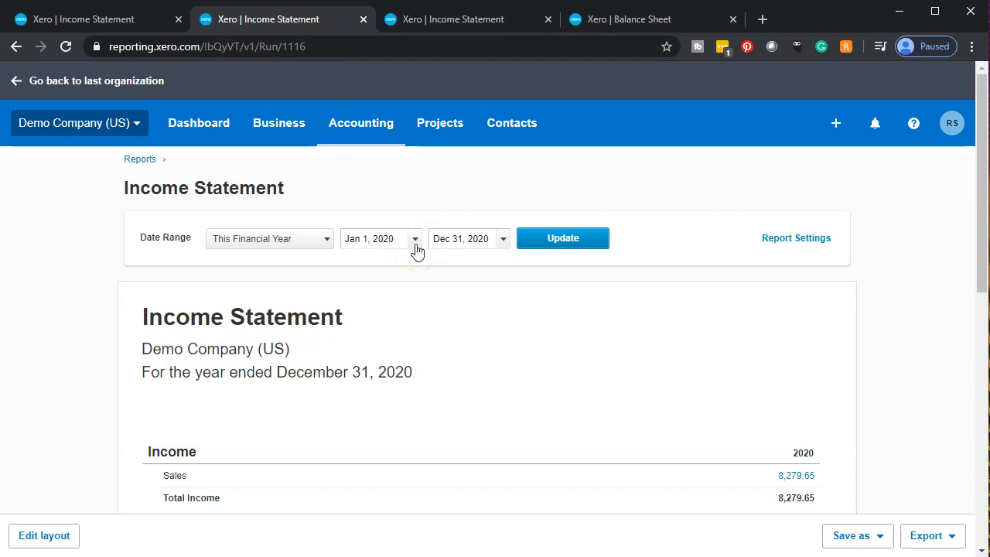
left_click(328, 242)
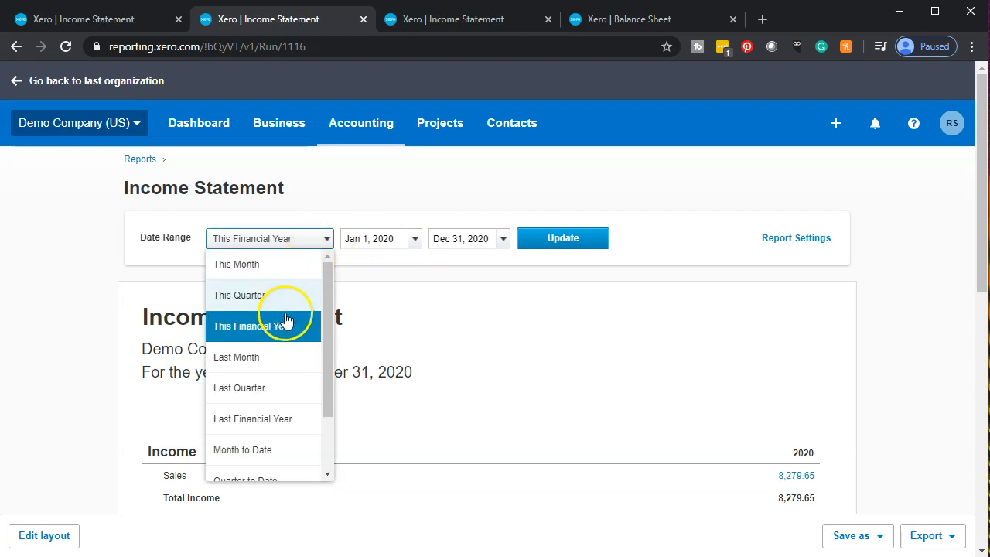
left_click(281, 428)
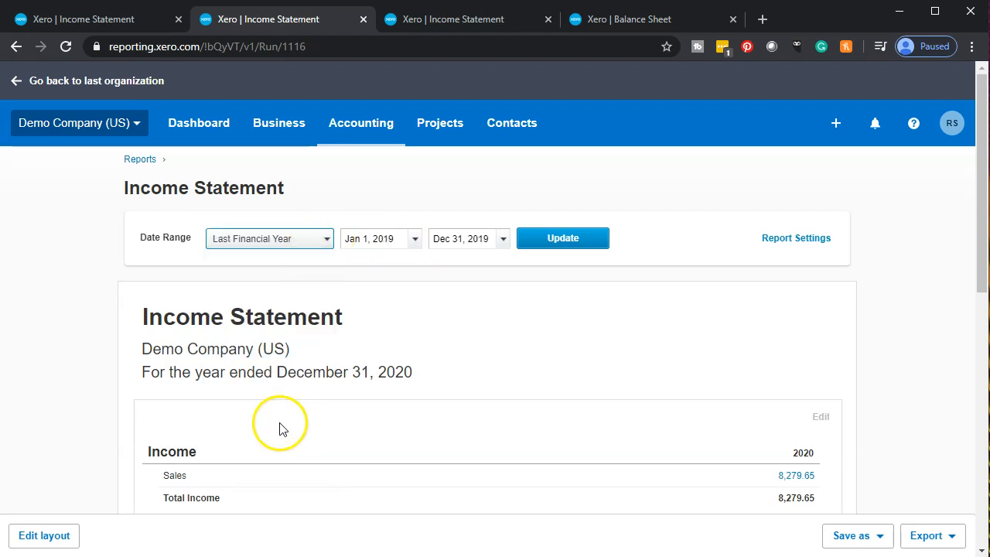
left_click(567, 246)
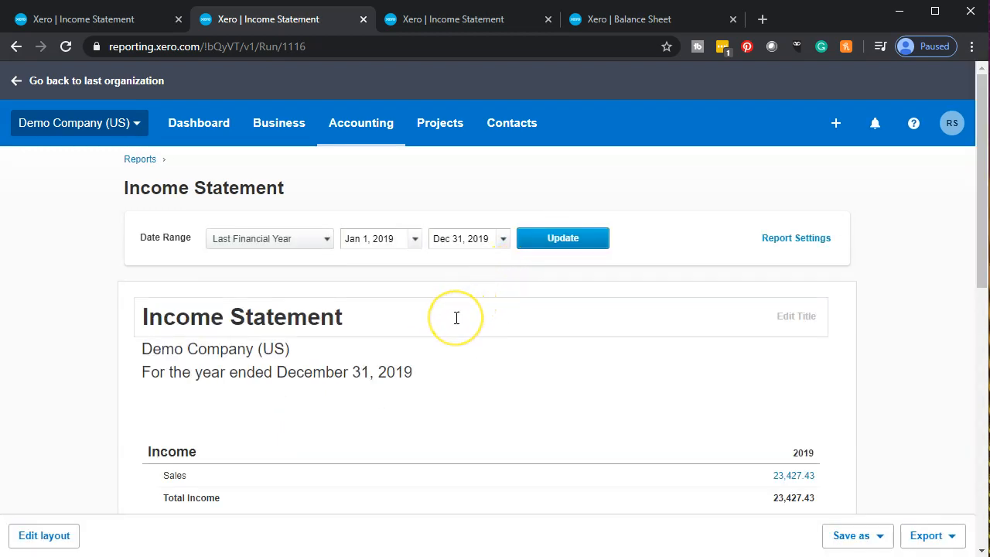
Change the report title to "Vertical Analysis Income Statement"
left_click(143, 320)
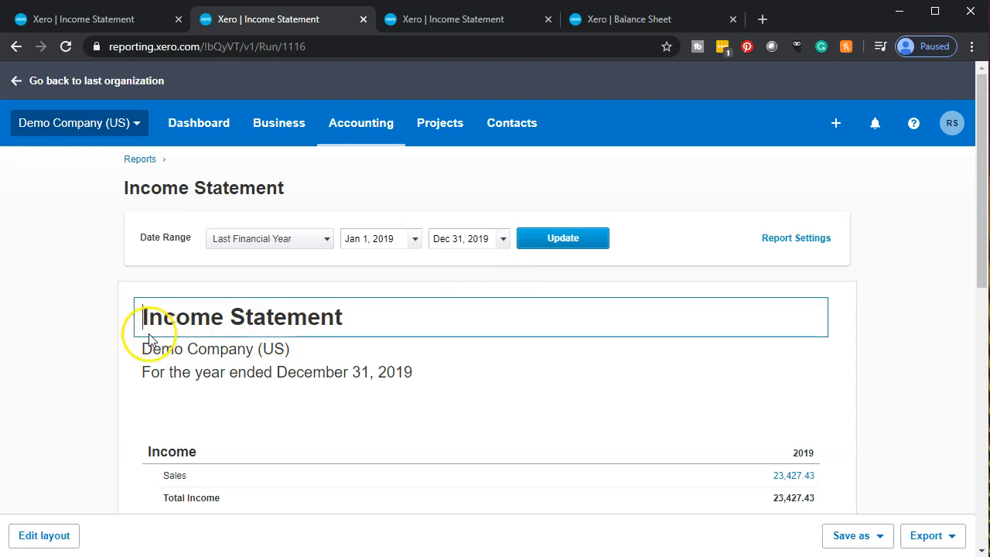
type("Vertical AS")
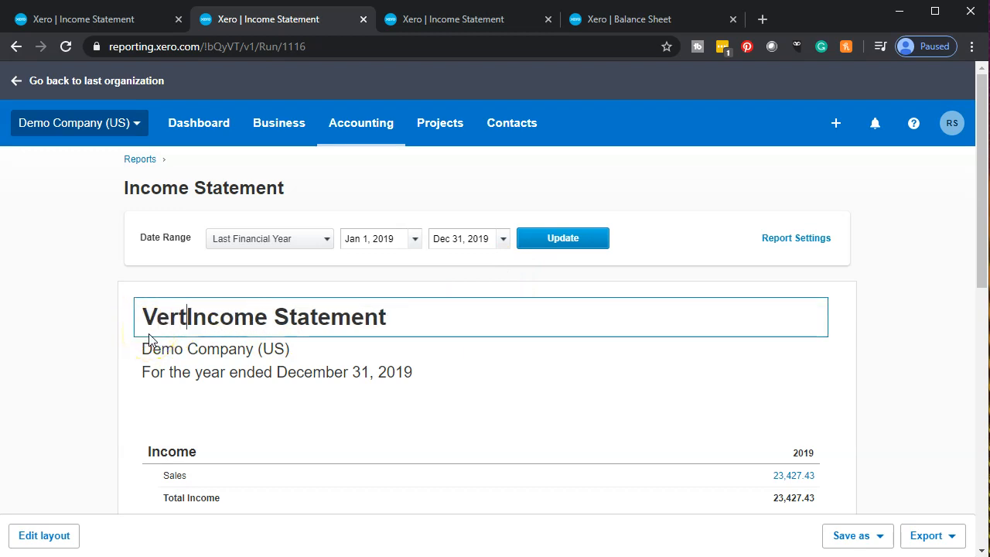
key("BackSpace")
type("naly")
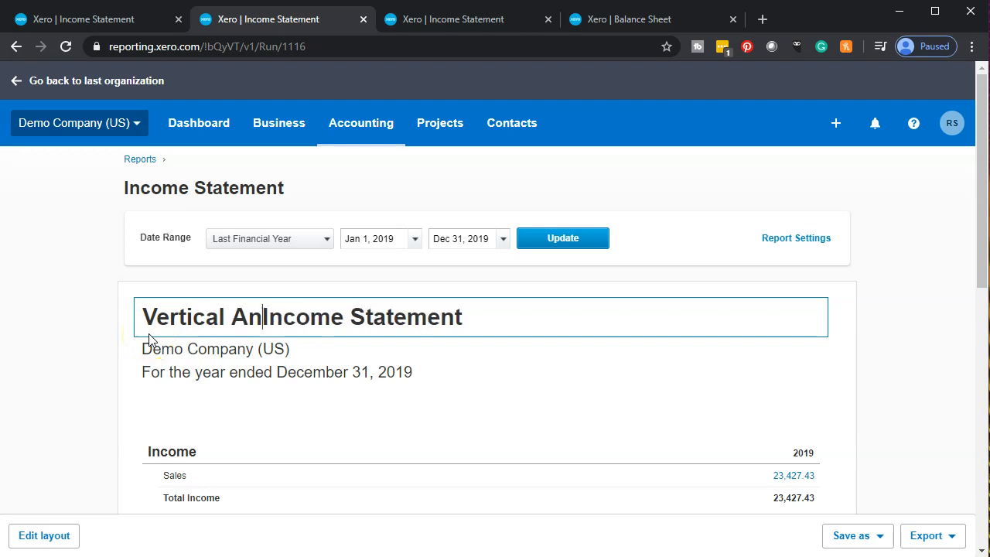
type("sisIncome")
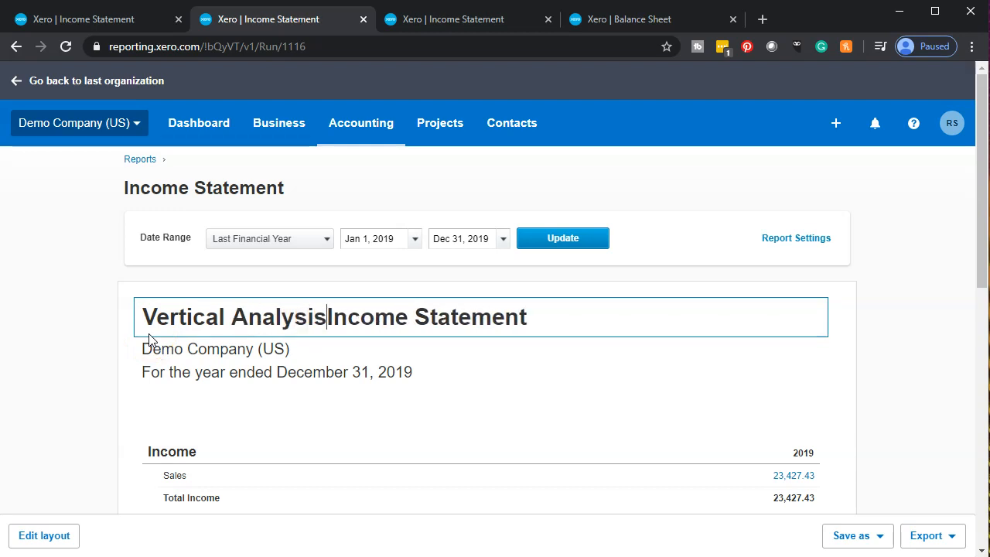
key("BackSpace")
type("sss")
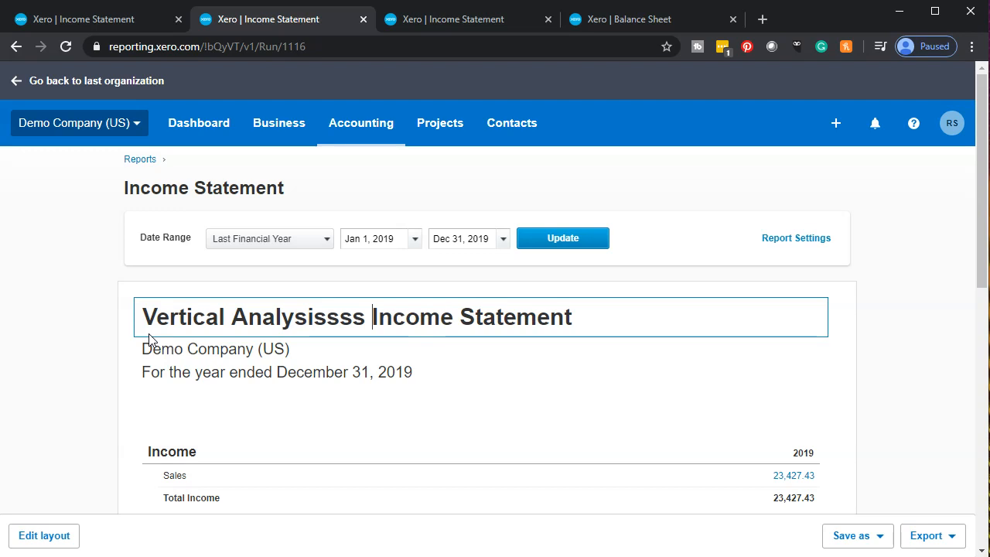
key("BackSpace")
key("BackSpace")
key("BackSpace")
key("BackSpace")
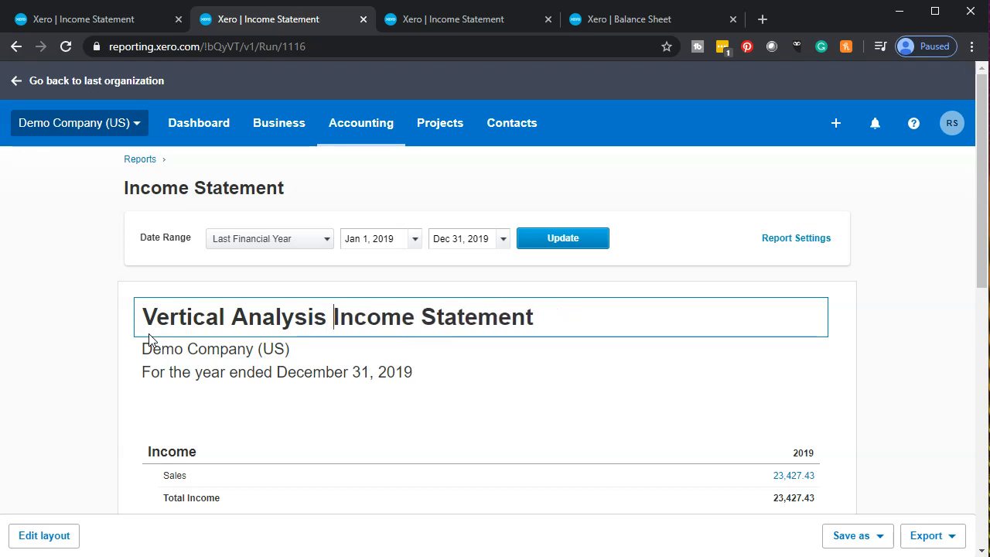
left_click(53, 362)
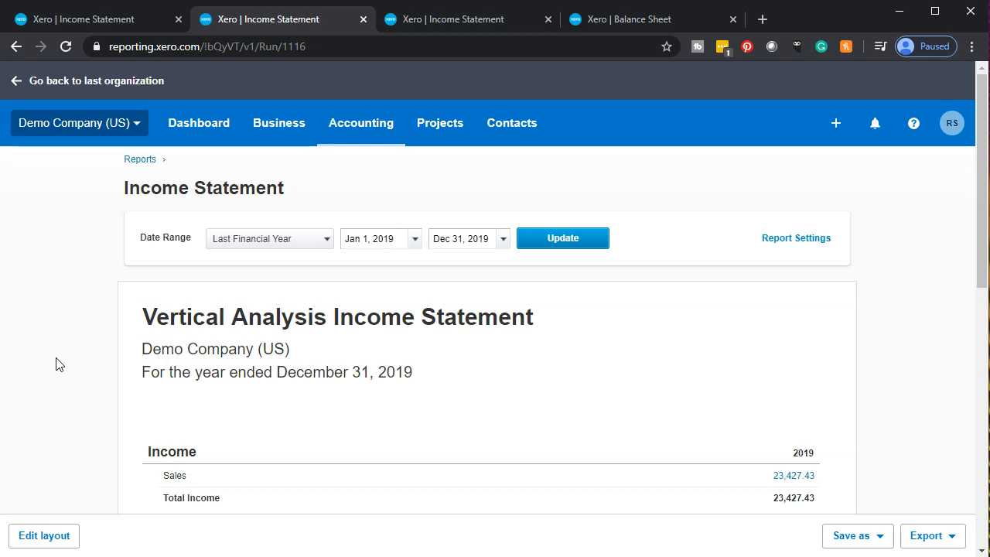
Examine the report's income, cost of goods sold, gross profit and operating expenses at 125% page zoom
scroll(55, 364, "down", 2)
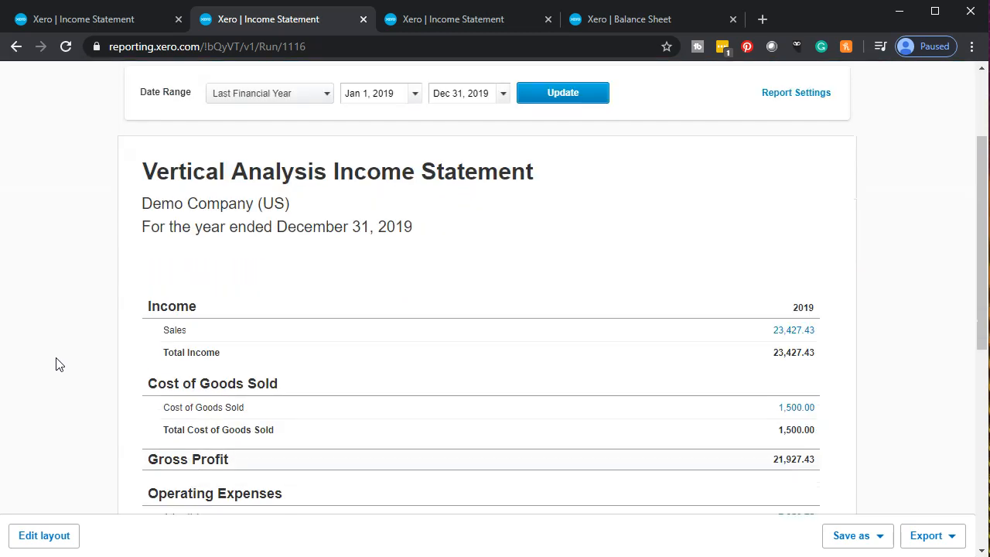
key("ctrl+plus")
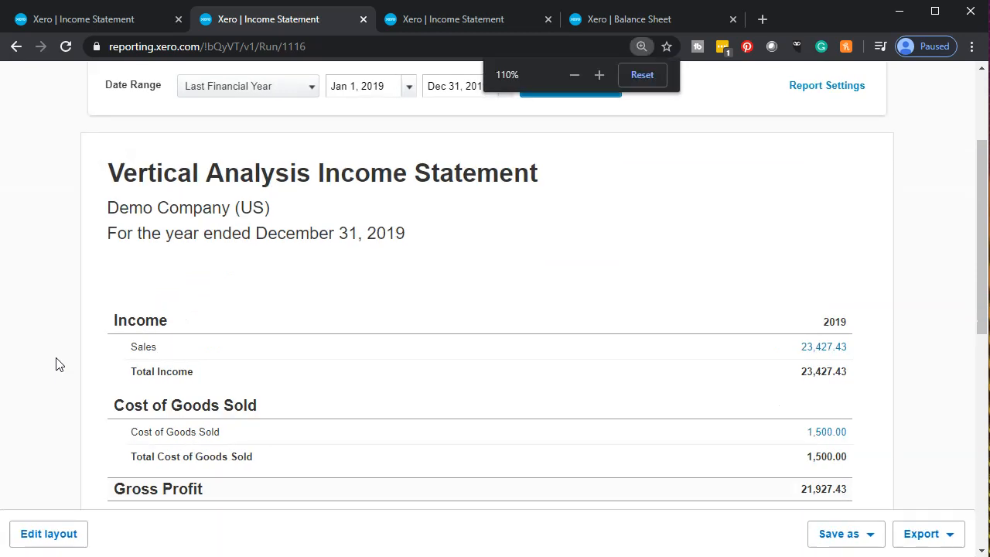
key("ctrl+plus")
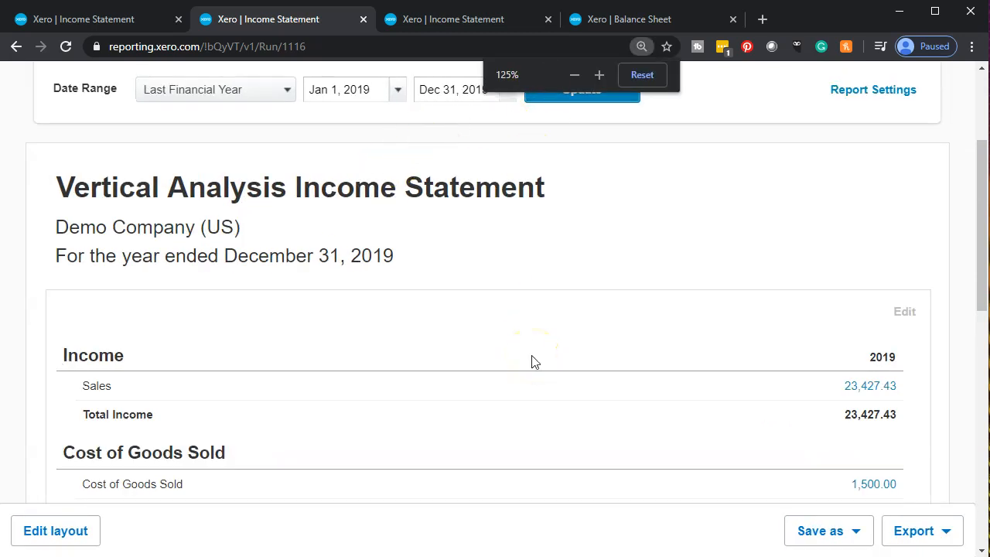
scroll(532, 361, "down", 1)
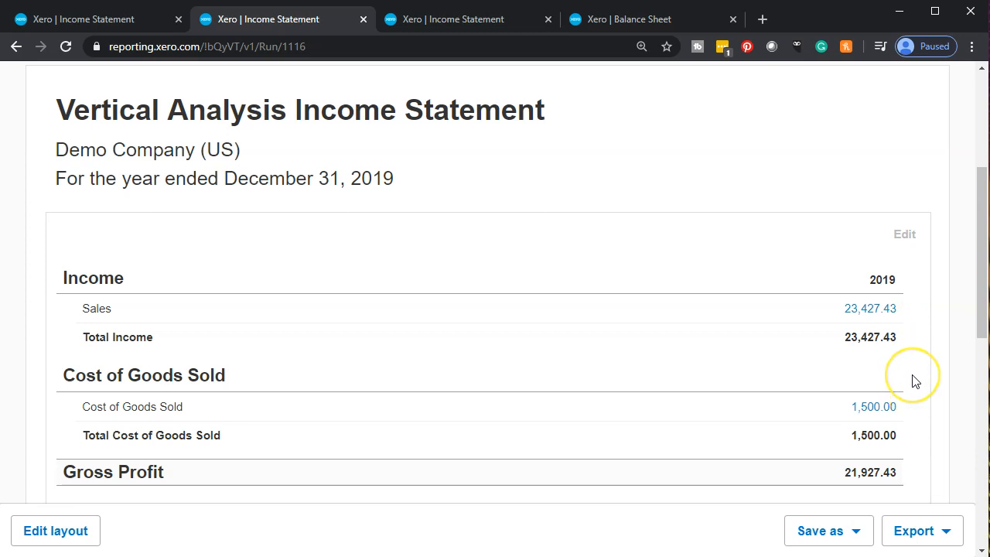
scroll(915, 381, "down", 1)
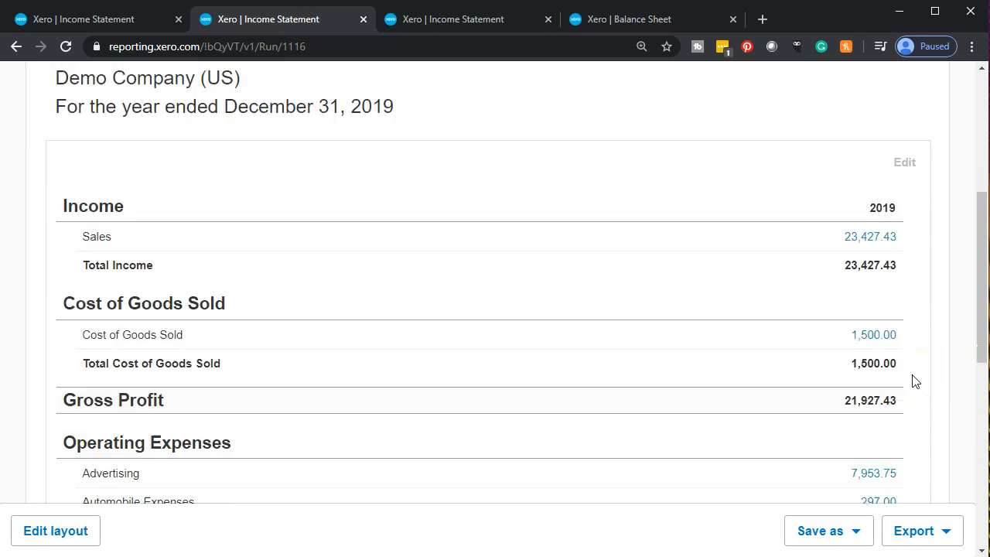
scroll(915, 380, "down", 1)
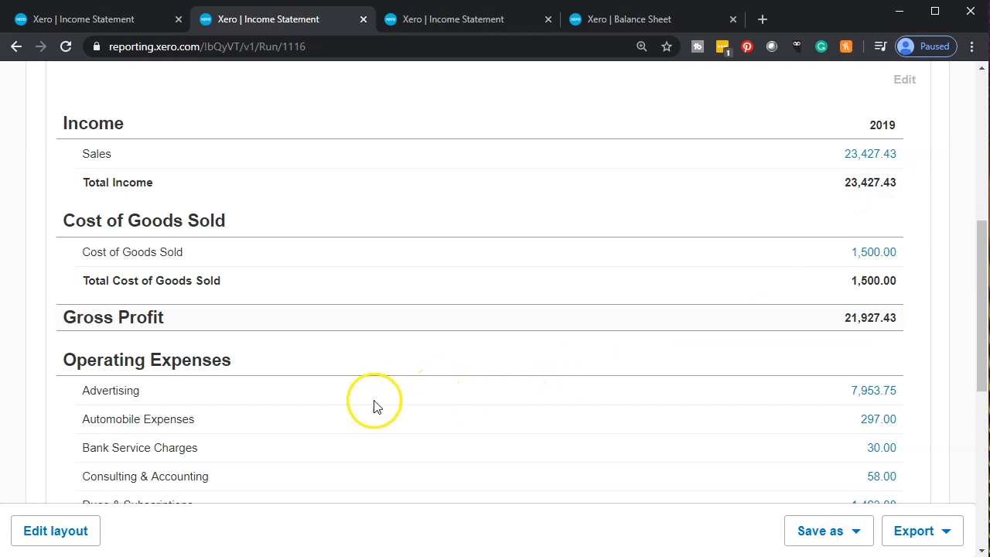
scroll(374, 404, "up", 1)
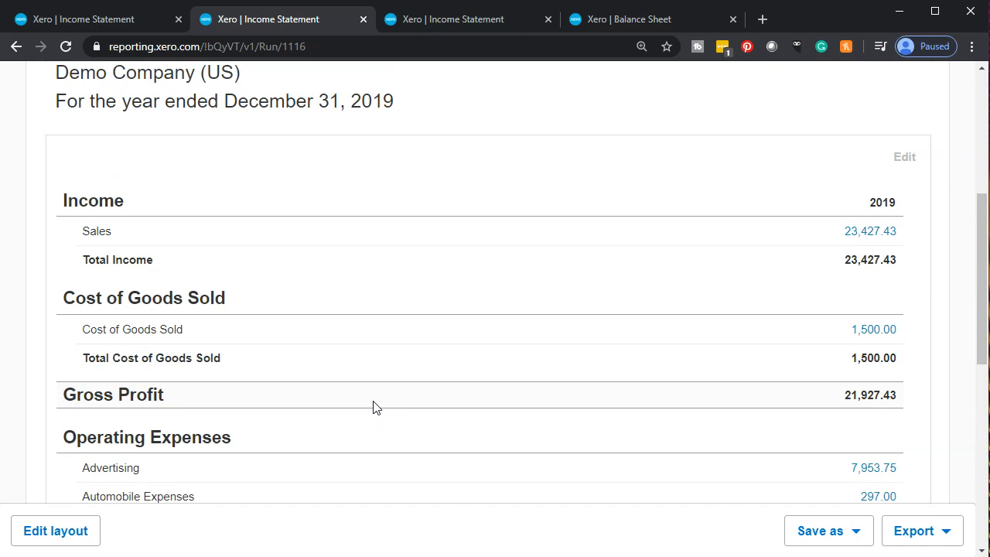
scroll(374, 407, "up", 3)
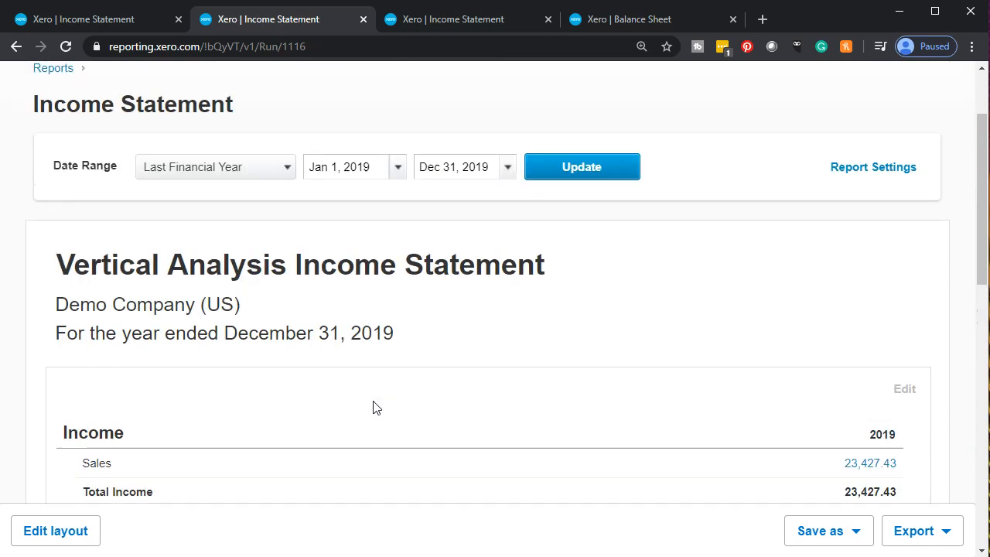
Open the report's layout for editing with the earlier unsaved changes deleted, and add a Percentage column
left_click(64, 539)
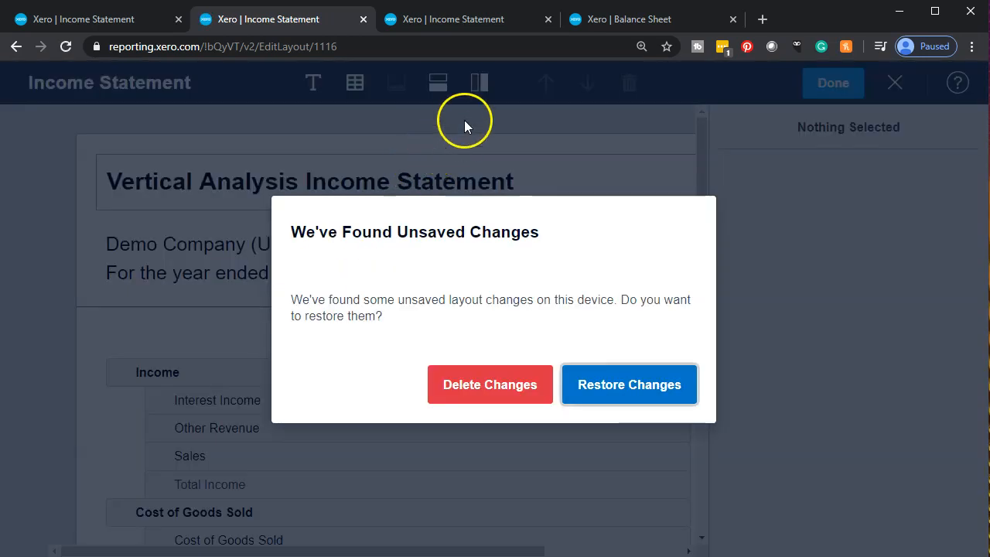
left_click(508, 382)
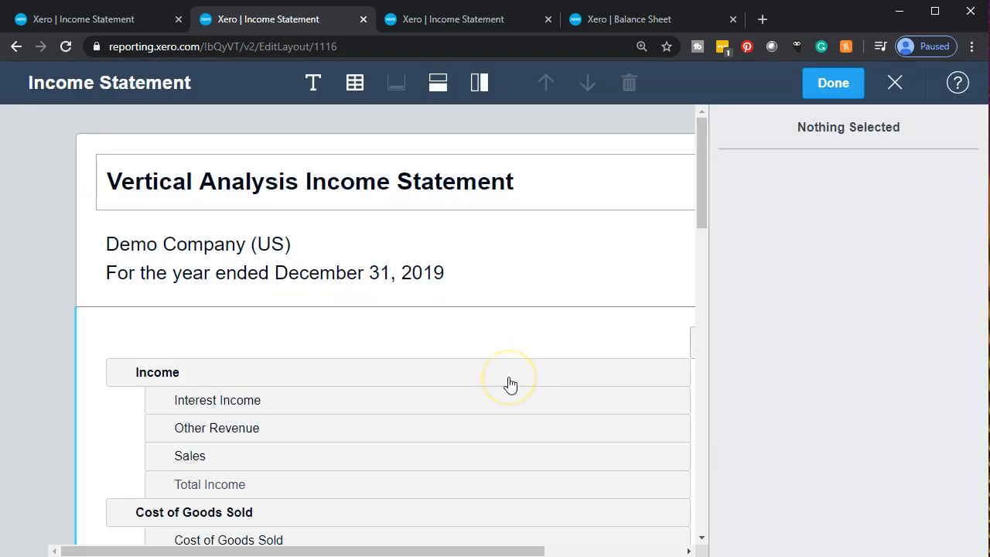
left_click_drag(435, 550, 535, 552)
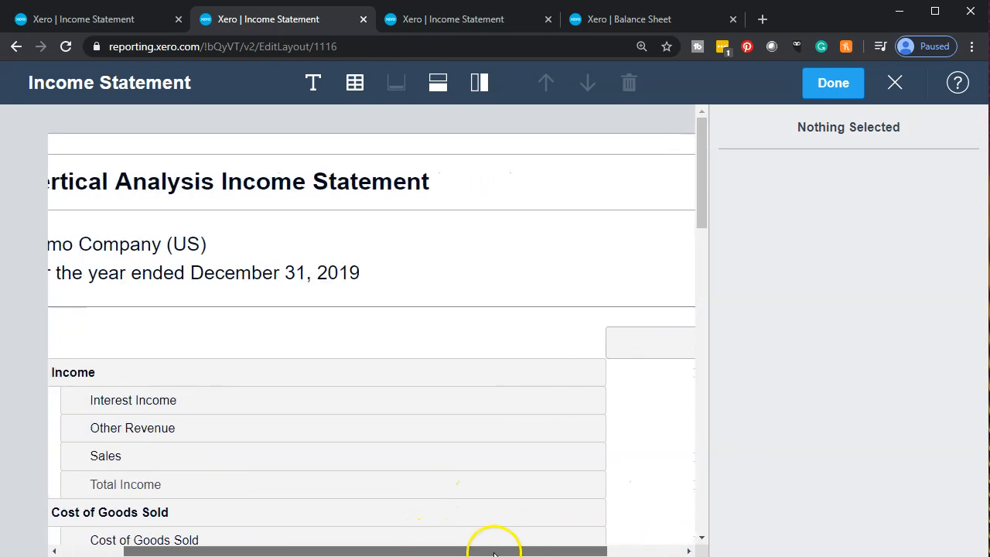
left_click(479, 85)
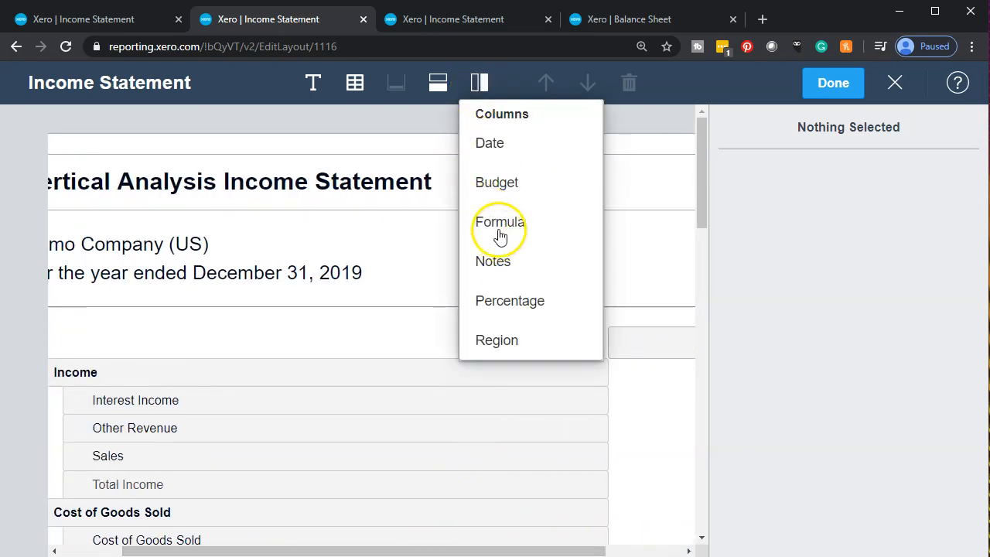
left_click(534, 308)
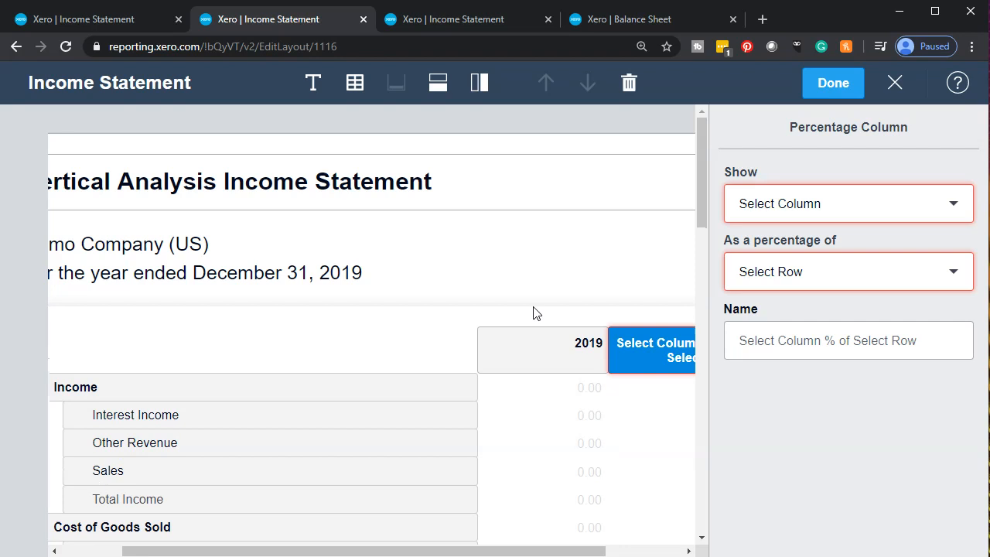
Configure the percentage column to show 2019 as a percentage of Income, keeping the suggested column name, and finish the layout editing
left_click(856, 213)
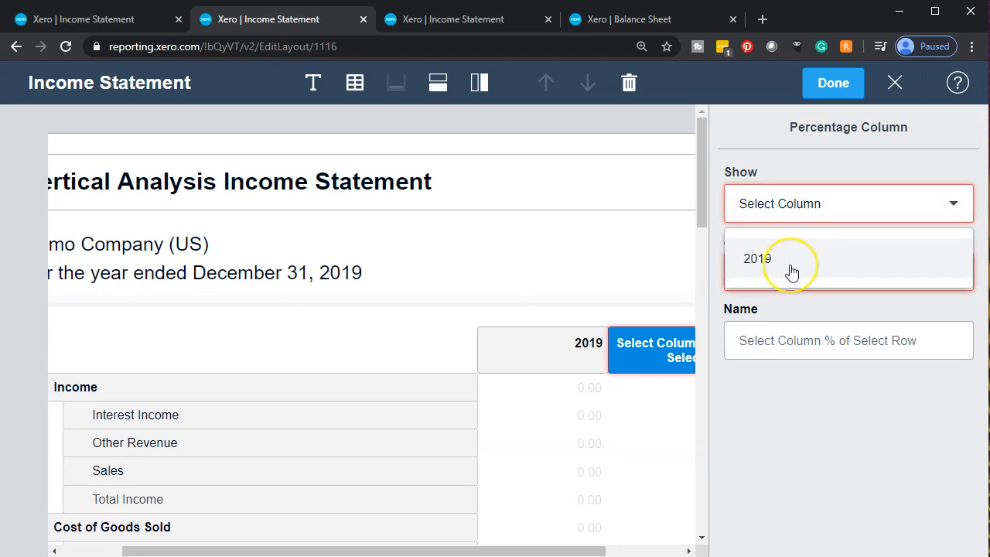
left_click(765, 263)
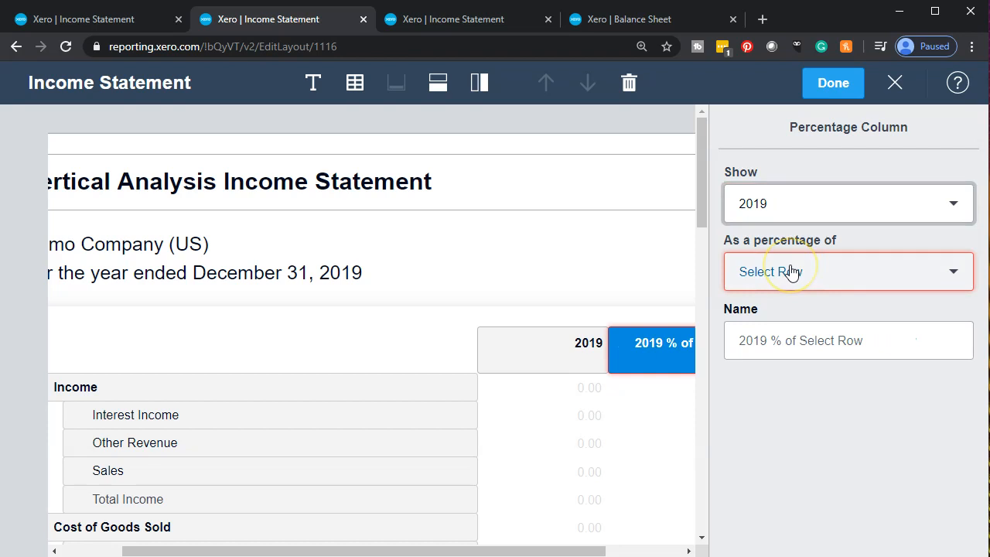
left_click(835, 284)
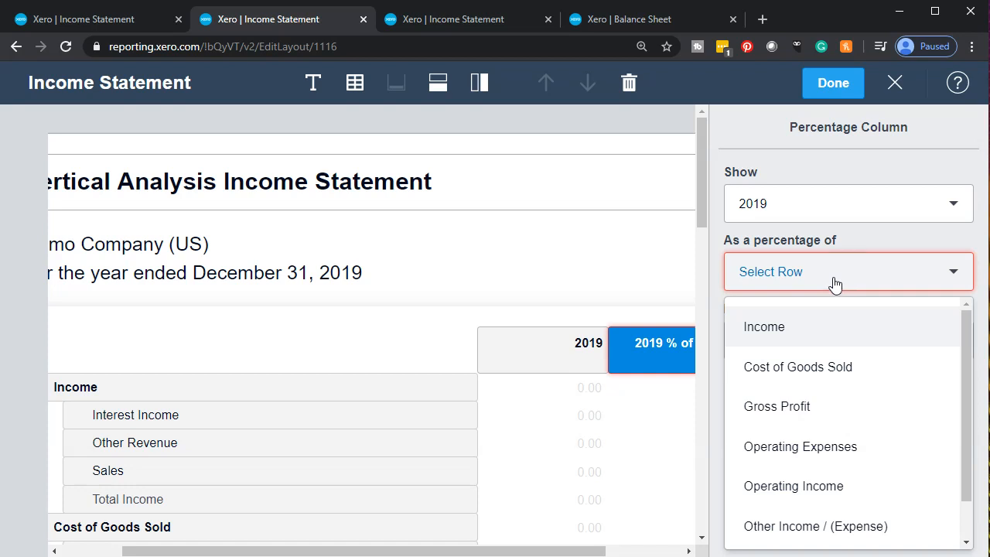
left_click(805, 329)
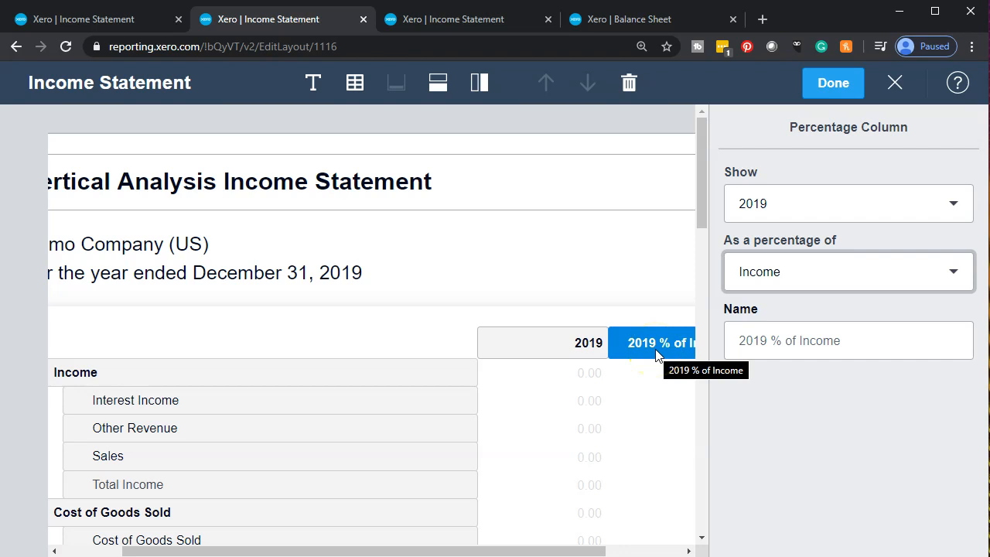
scroll(648, 415, "down", 1)
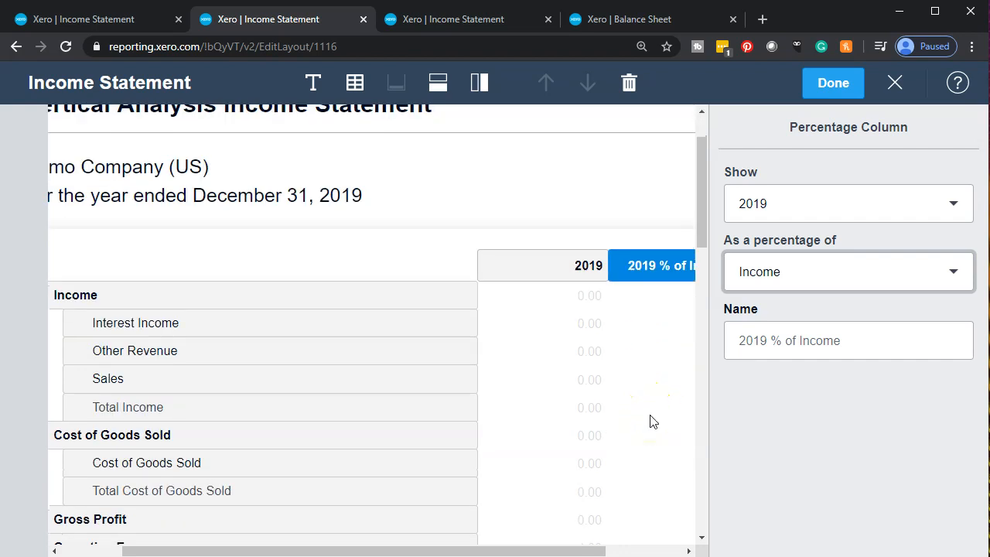
left_click(300, 380)
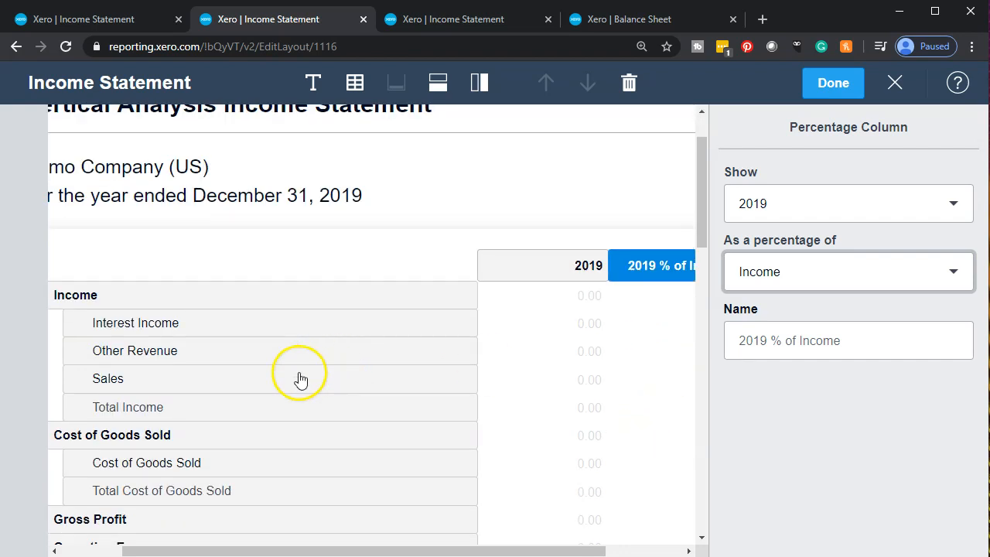
left_click(843, 341)
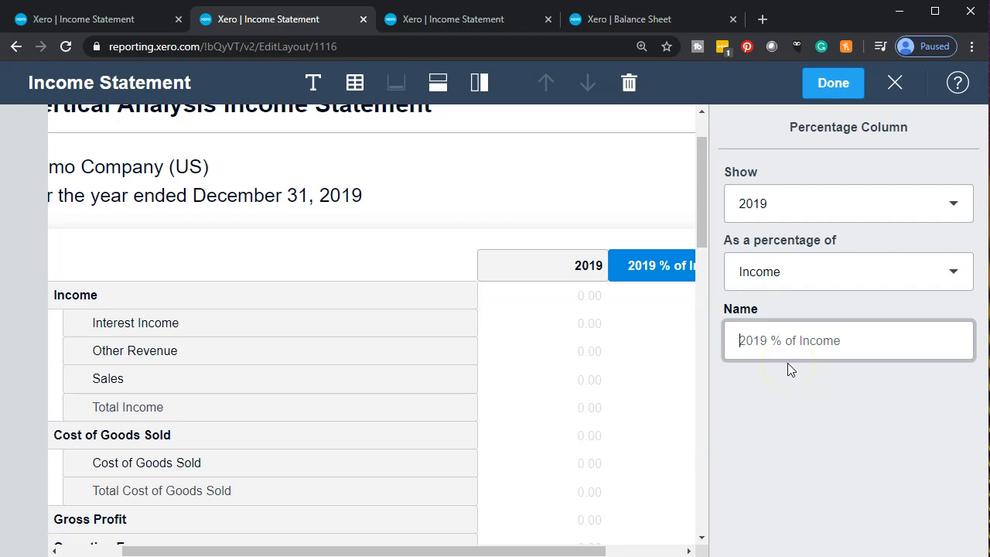
left_click(835, 86)
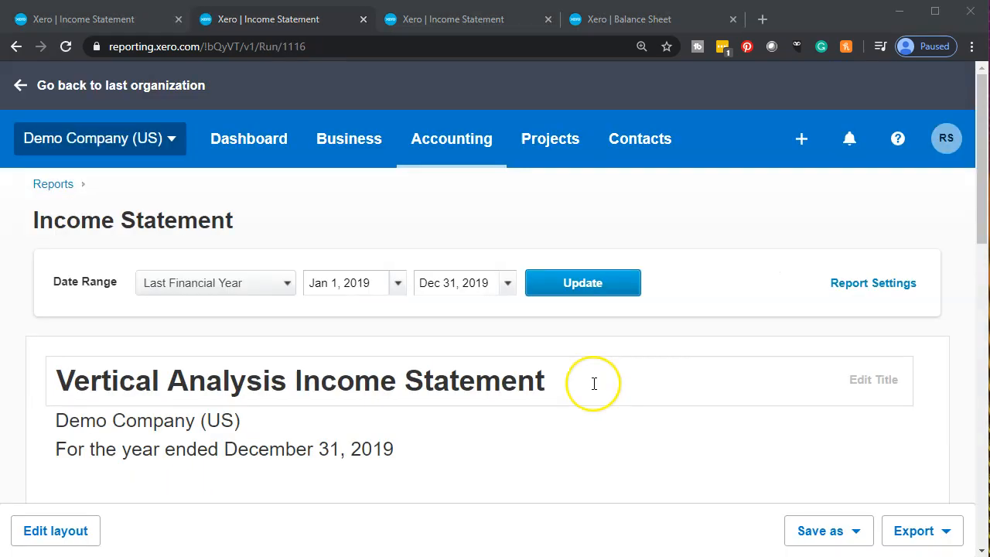
Check the Cost of Goods Sold percentage in the Calculator by dividing 1500 by the total income of 23427.43
scroll(594, 384, "down", 4)
scroll(594, 383, "down", 1)
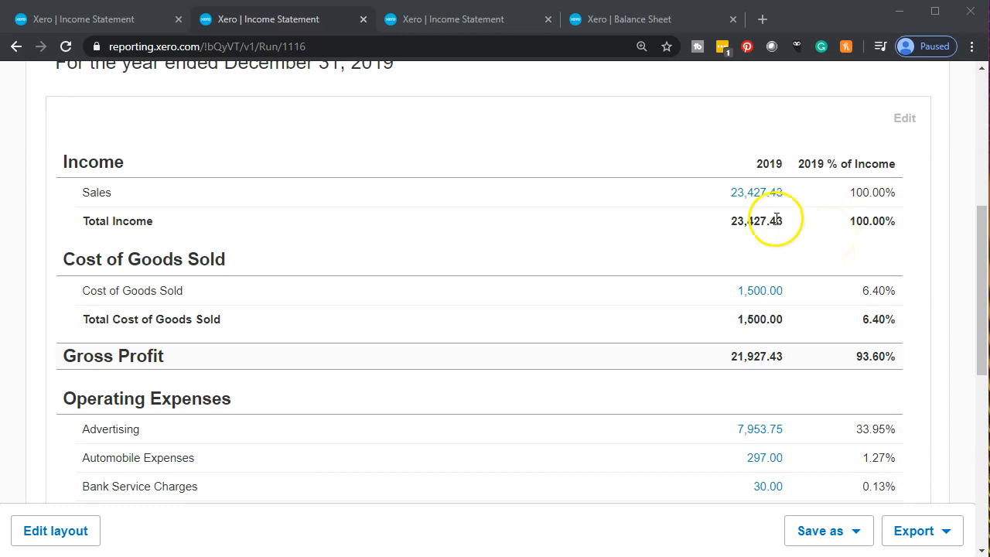
scroll(812, 225, "down", 1)
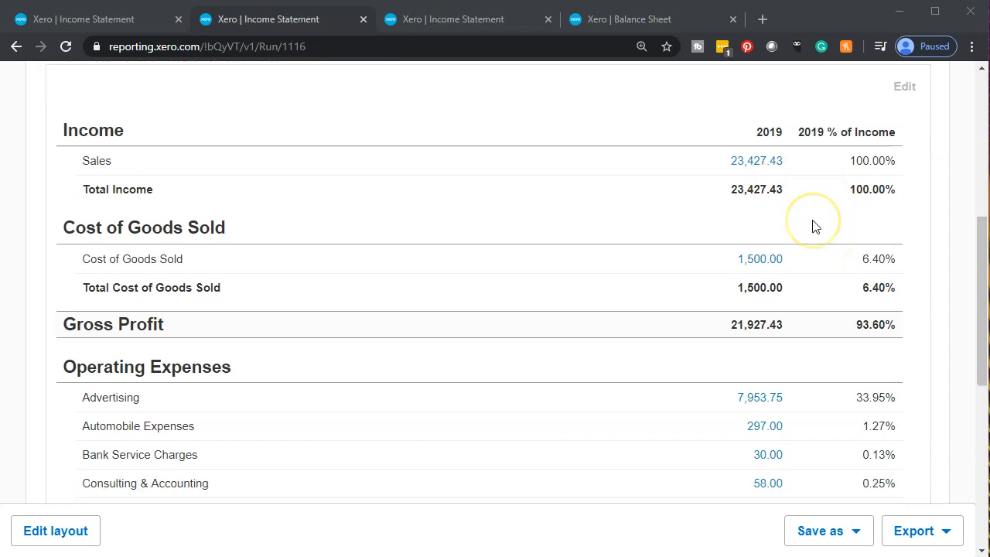
key("XF86Calculator")
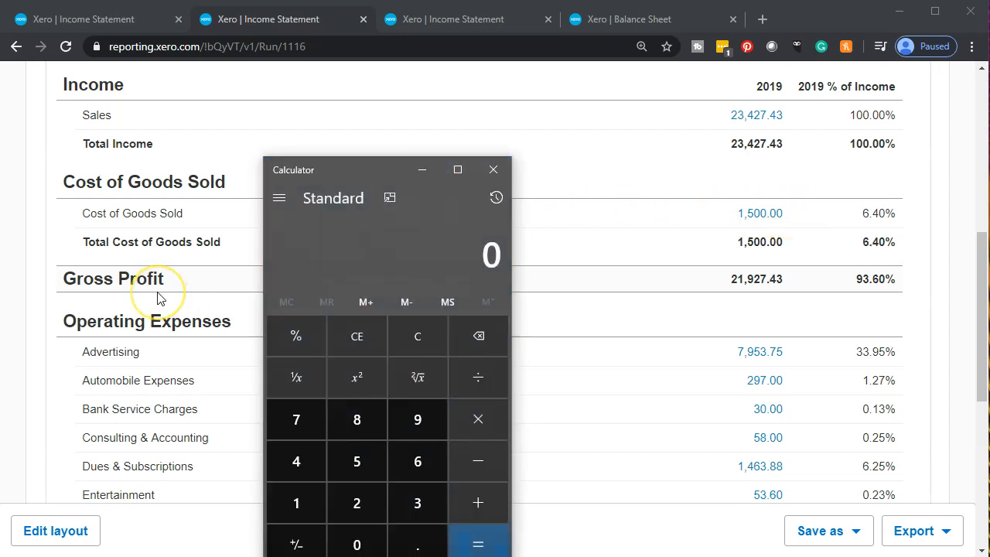
type("1500")
key("slash")
type("23427.43")
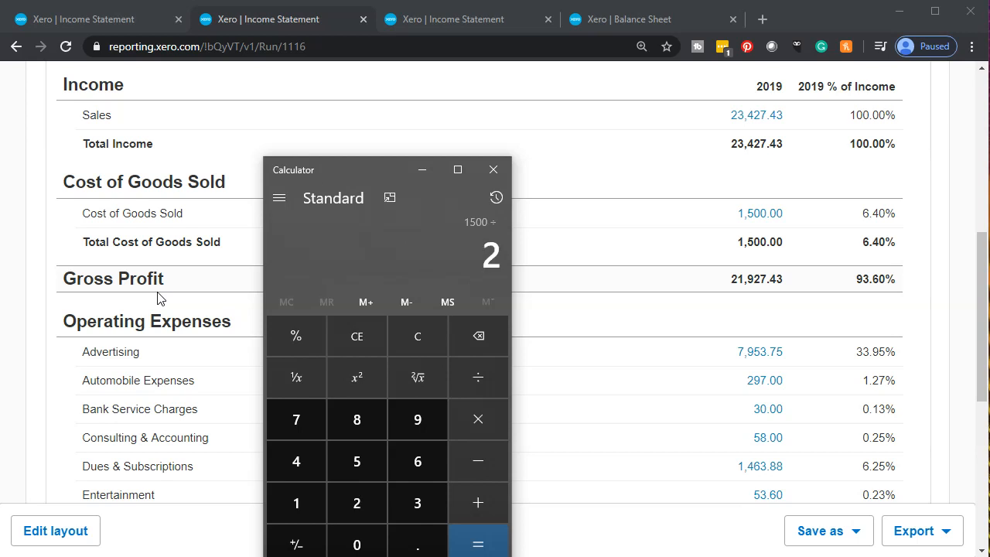
key("Return")
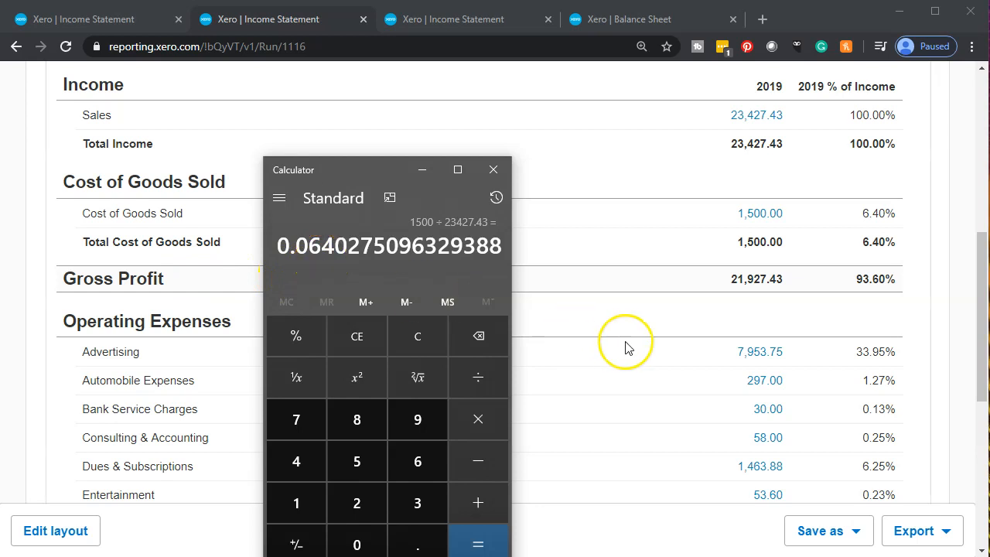
Check the Advertising percentage by dividing 7953.75 by 23427.43 in the Calculator, and close the Calculator
scroll(624, 348, "down", 3)
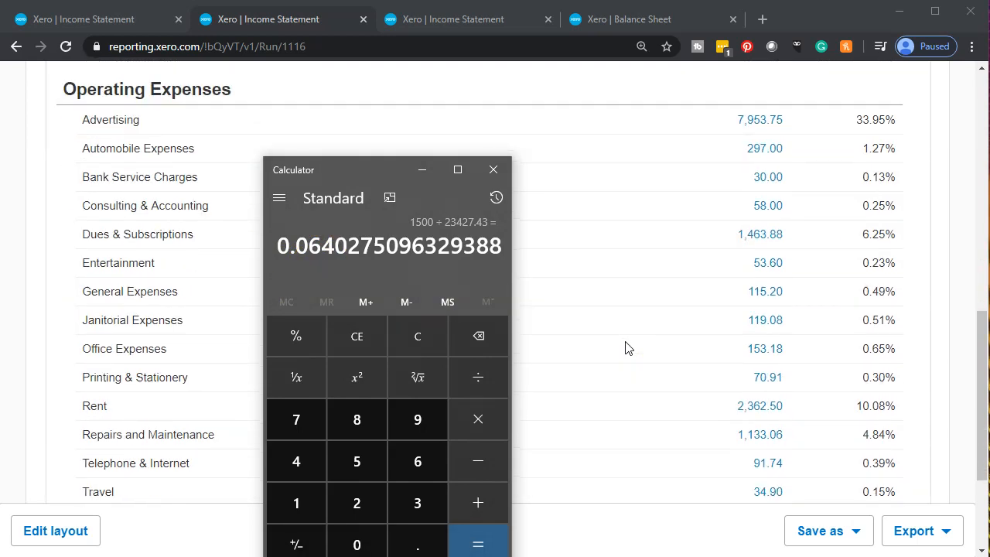
scroll(619, 340, "up", 3)
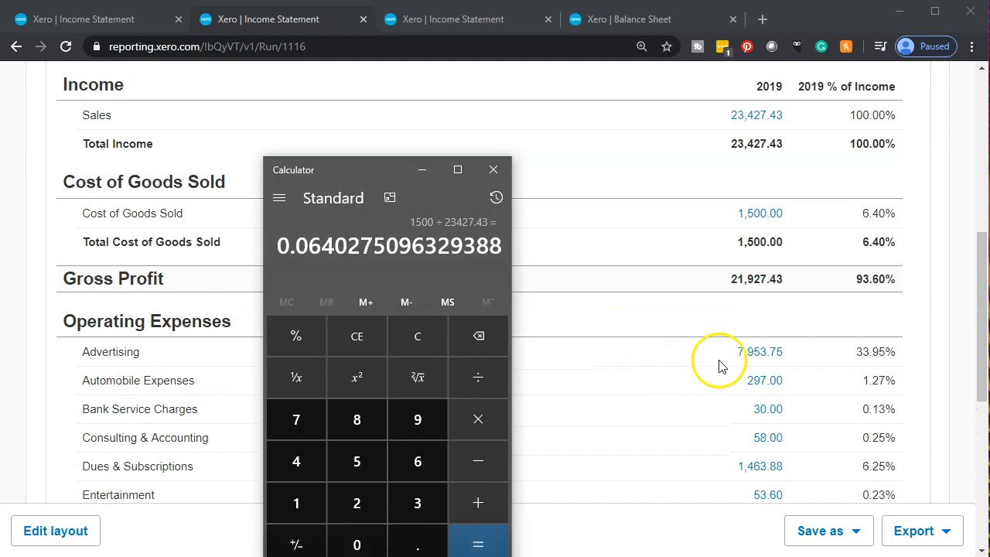
left_click(429, 341)
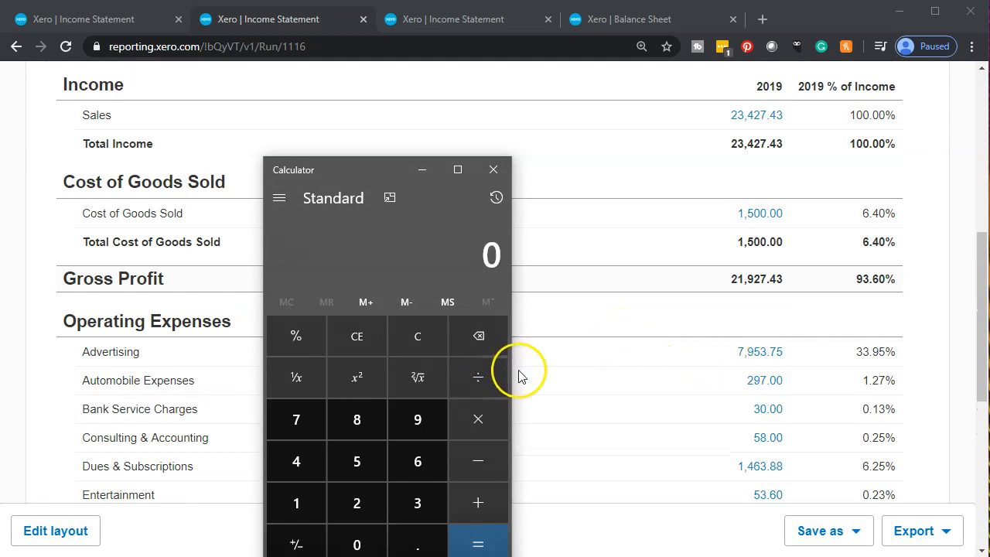
type("7,953")
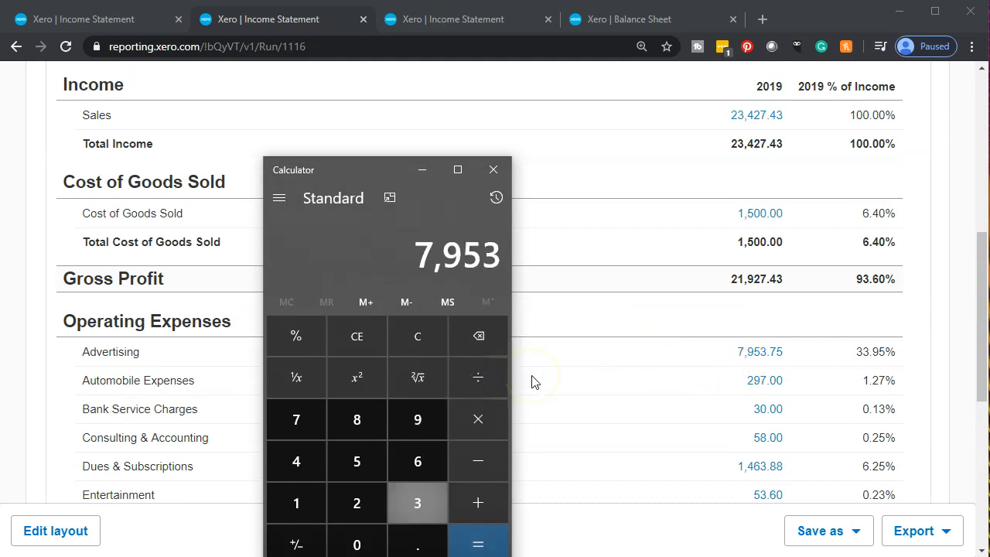
type(".75")
key("slash")
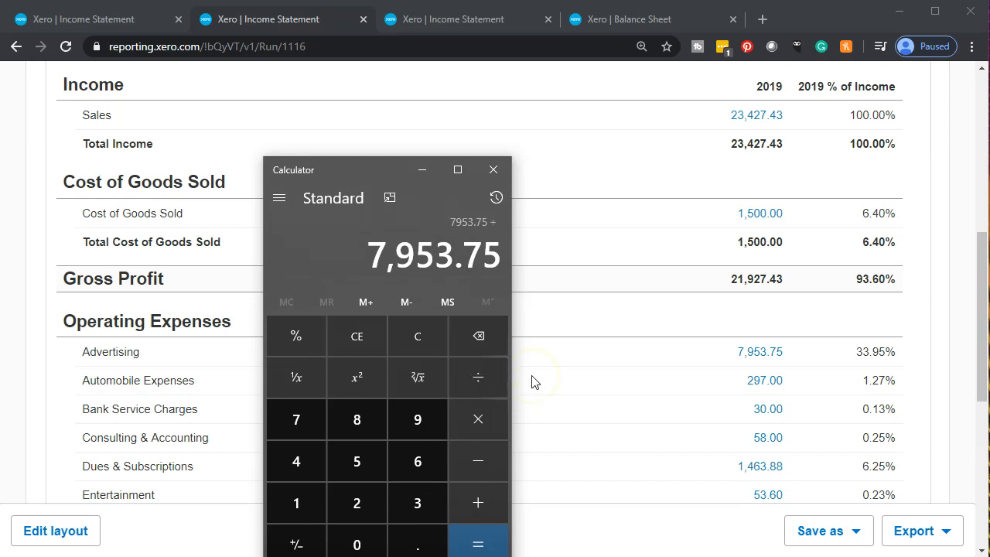
type("234274")
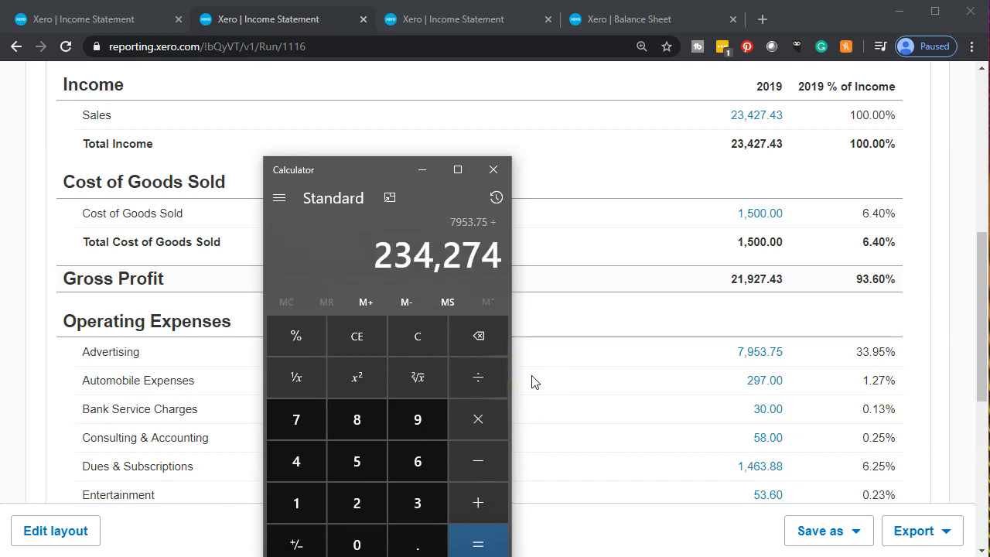
key("BackSpace")
type(".")
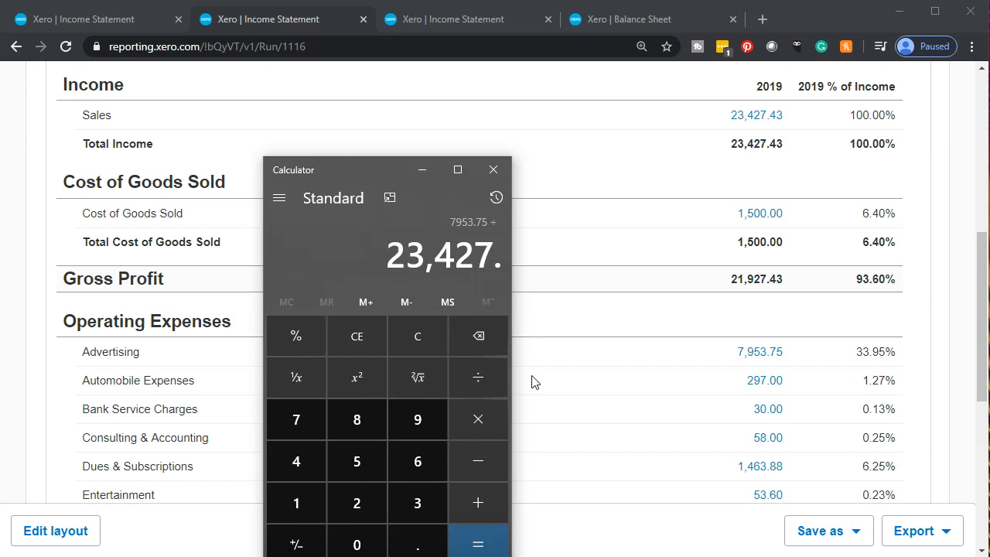
type("423")
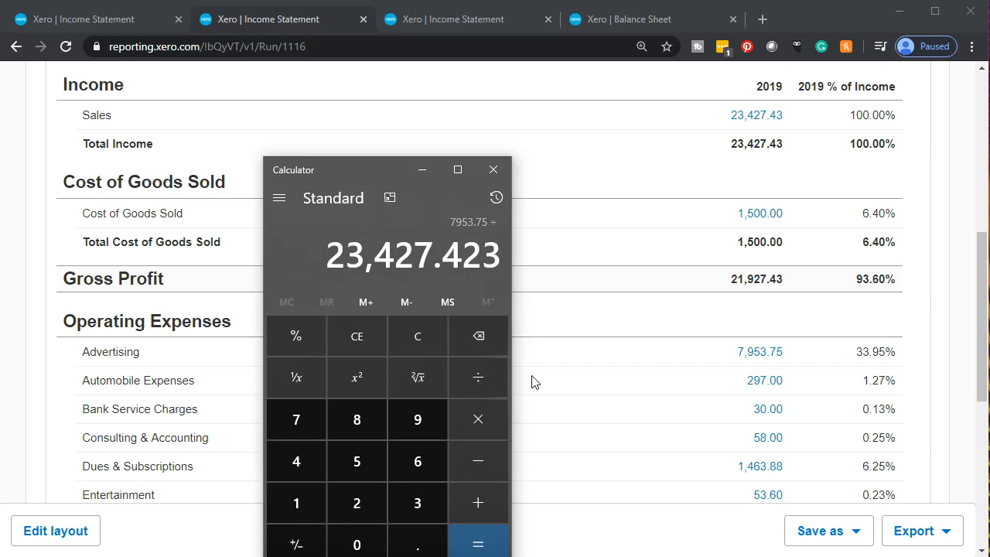
key("BackSpace")
key("BackSpace")
type("3")
key("Return")
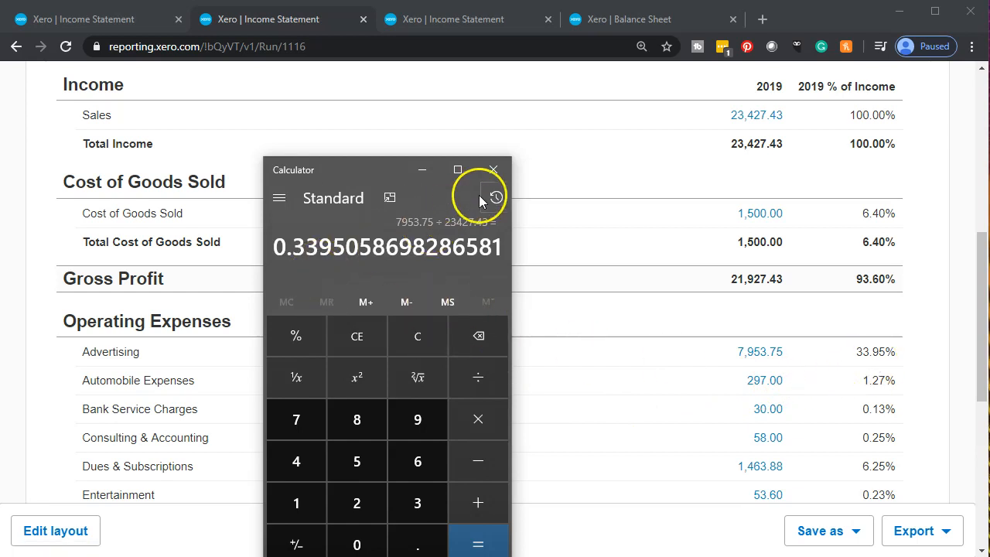
left_click(492, 171)
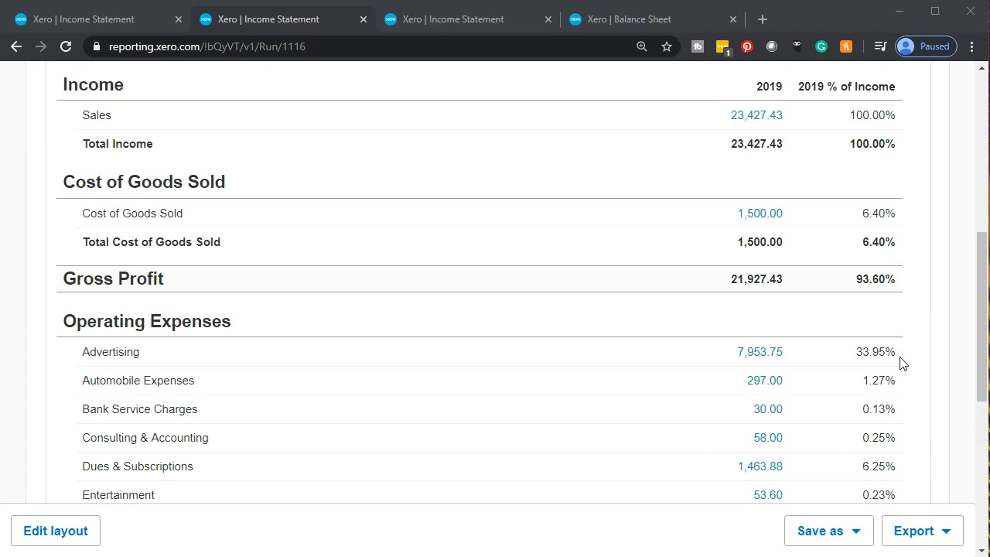
Turn off decimals in the report settings, update the report, and review the rounded amounts and percentages
scroll(873, 357, "up", 1)
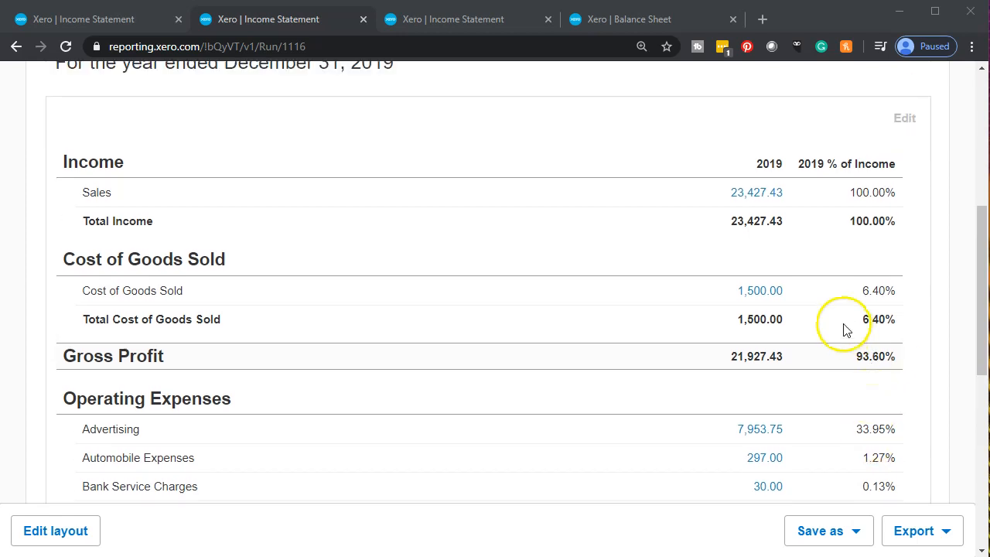
scroll(705, 328, "up", 2)
scroll(705, 328, "up", 3)
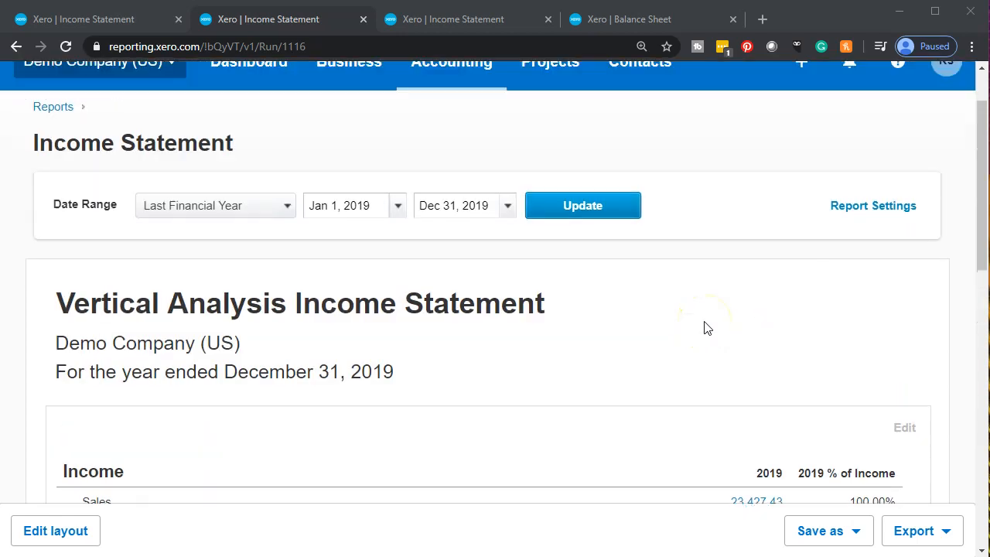
left_click(884, 286)
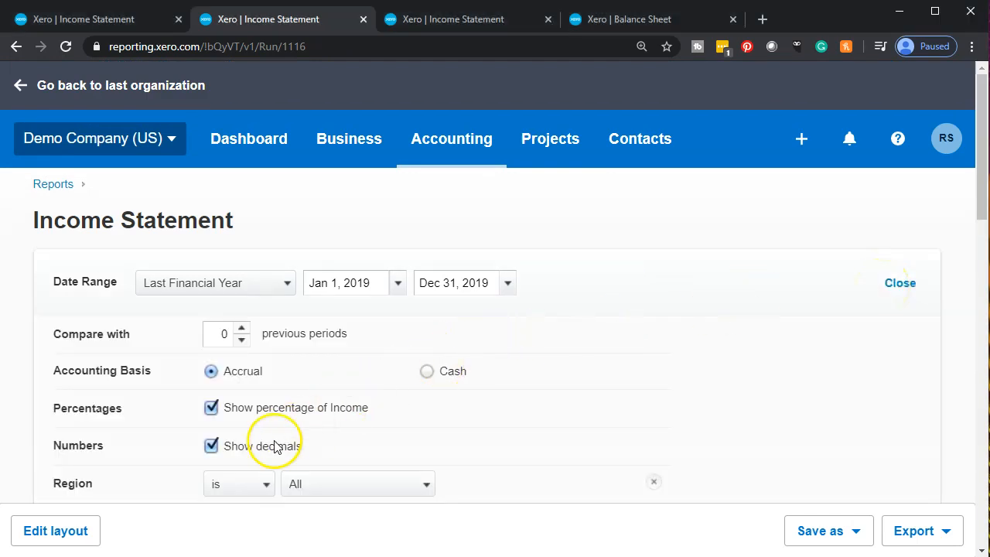
left_click(211, 446)
scroll(570, 371, "down", 1)
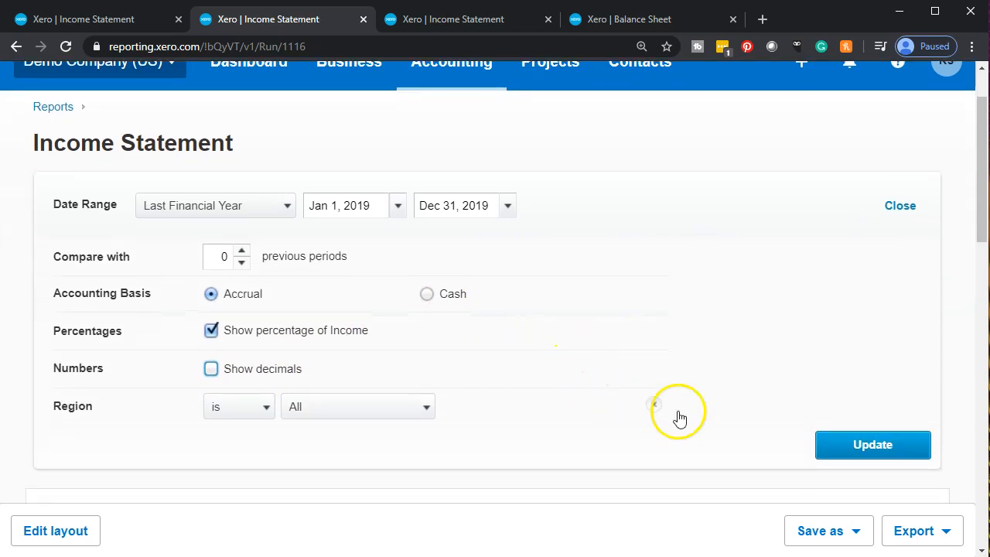
left_click(837, 444)
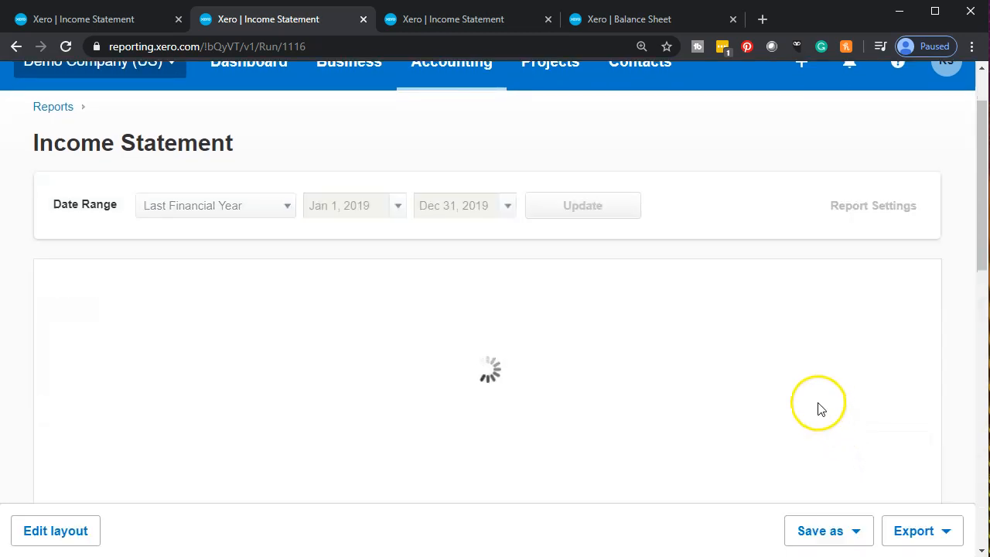
scroll(817, 400, "down", 3)
scroll(781, 399, "down", 6)
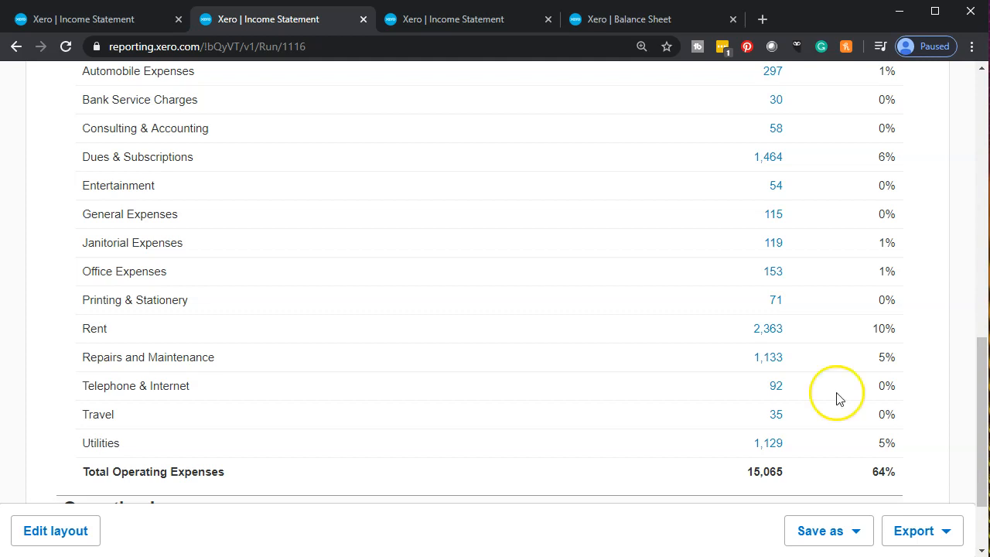
Save the report as a custom report named "Vertical Analysis Income Statement", reusing the report title, without making it the default
scroll(422, 440, "up", 7)
left_click_drag(560, 139, 60, 152)
key("ctrl+c")
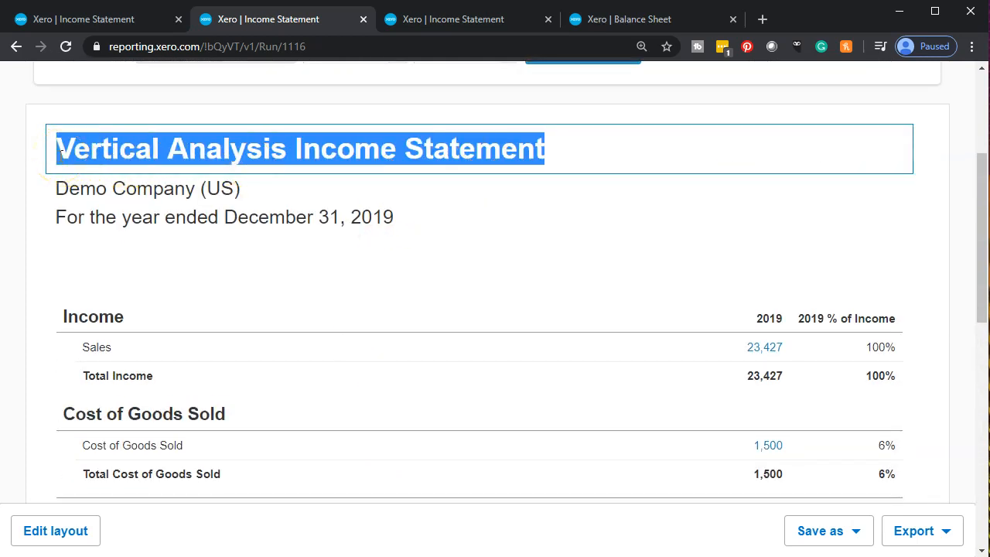
left_click(856, 530)
left_click(824, 480)
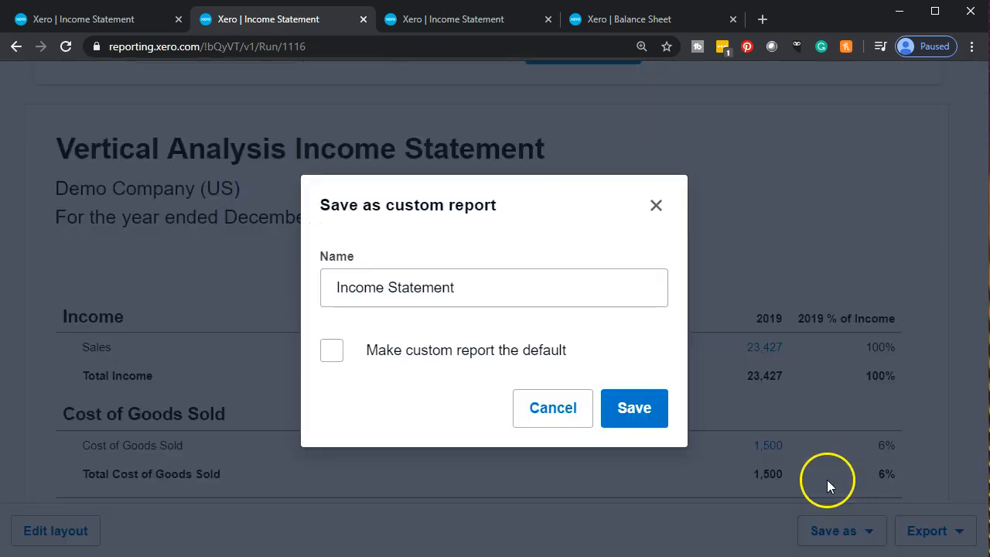
left_click(409, 284)
key("ctrl+a")
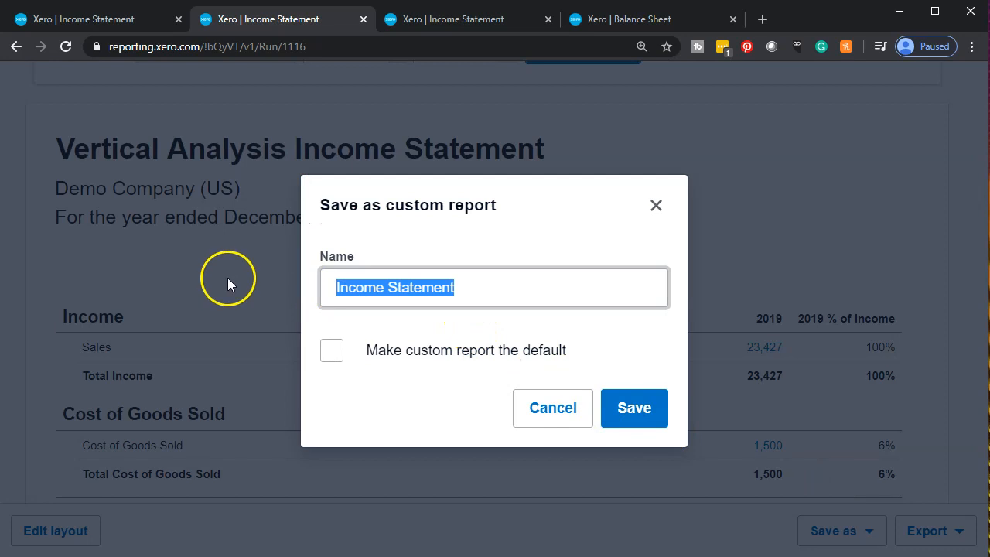
key("ctrl+v")
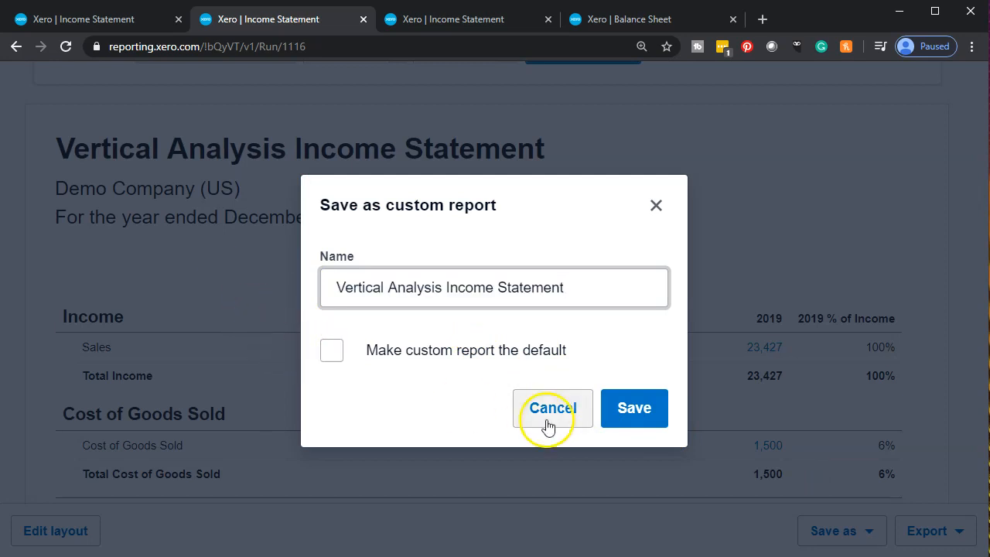
left_click(623, 425)
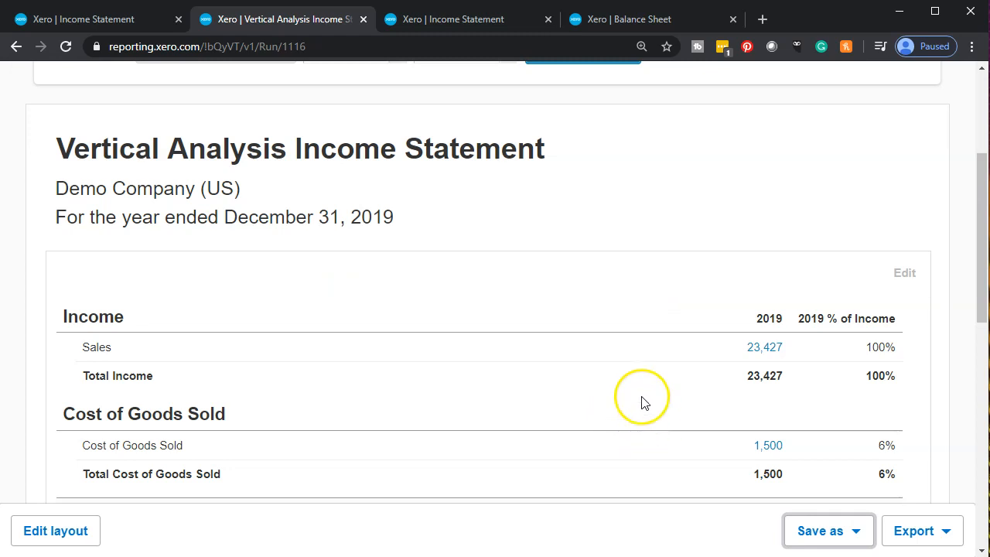
Open the custom reports list from the first Xero browser tab and review the saved reports and the favorite reports
left_click(89, 22)
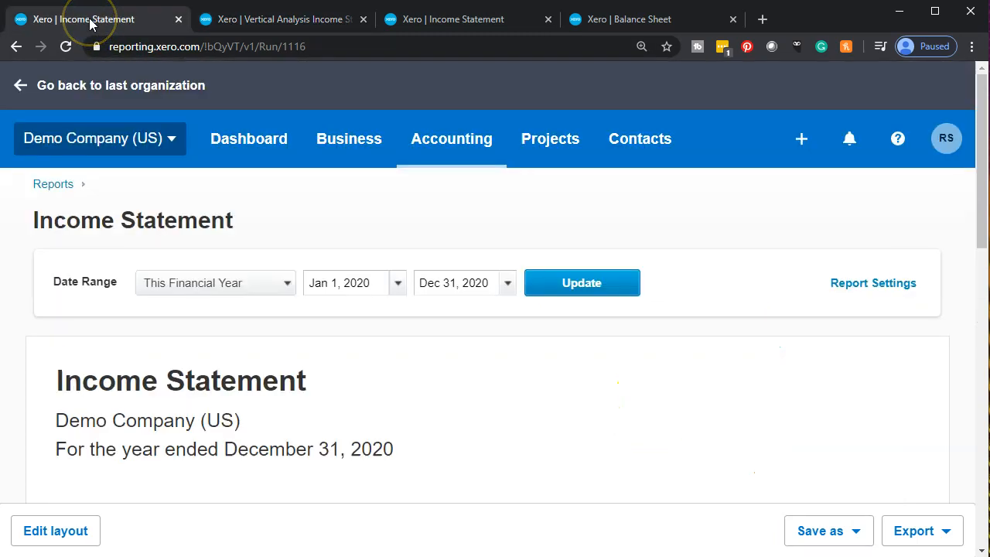
left_click(431, 144)
scroll(480, 332, "down", 2)
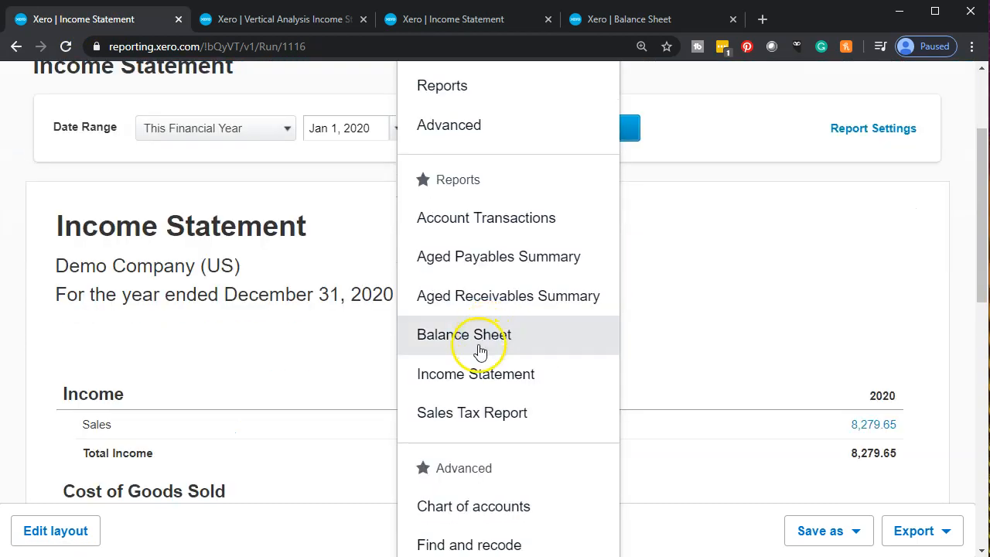
scroll(479, 348, "down", 1)
scroll(478, 410, "up", 1)
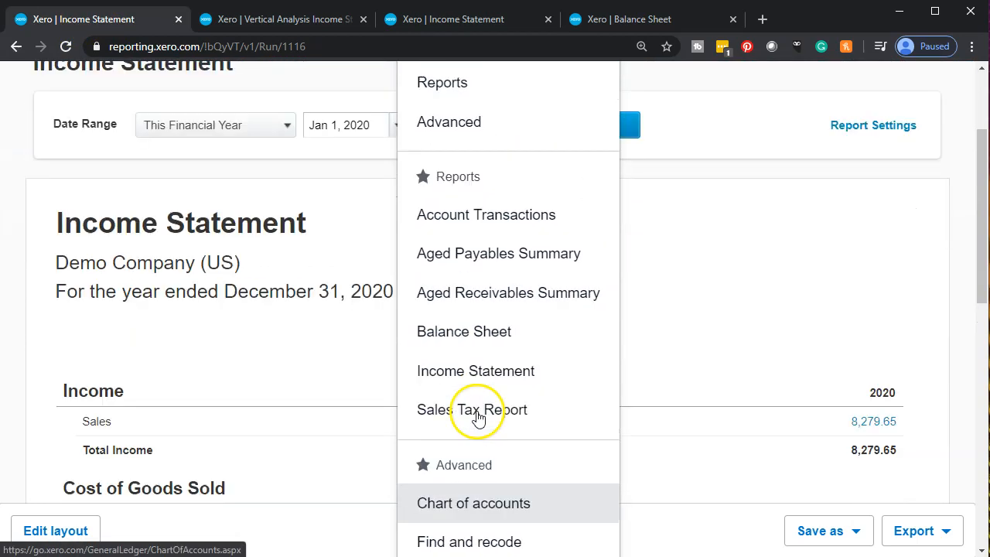
scroll(431, 180, "up", 1)
left_click(434, 178)
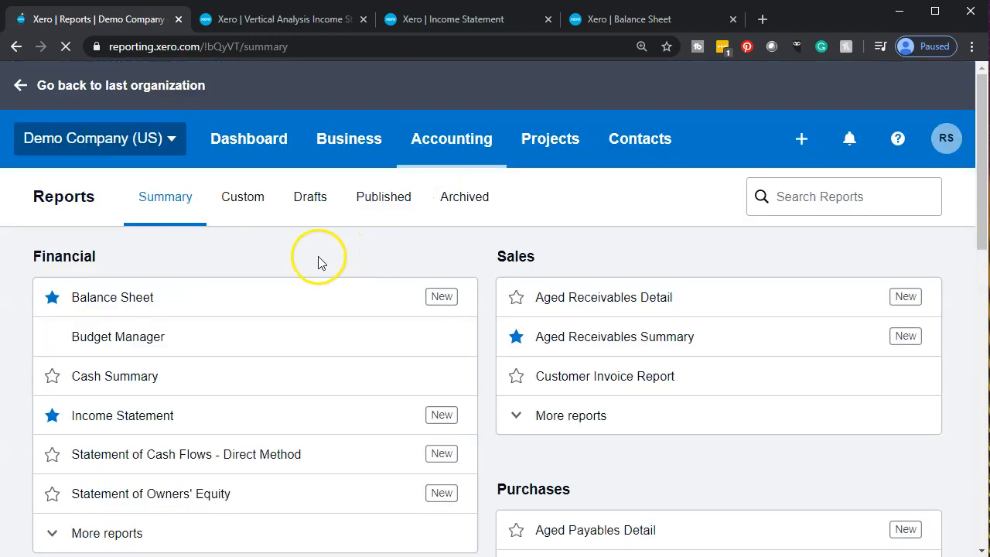
left_click(240, 206)
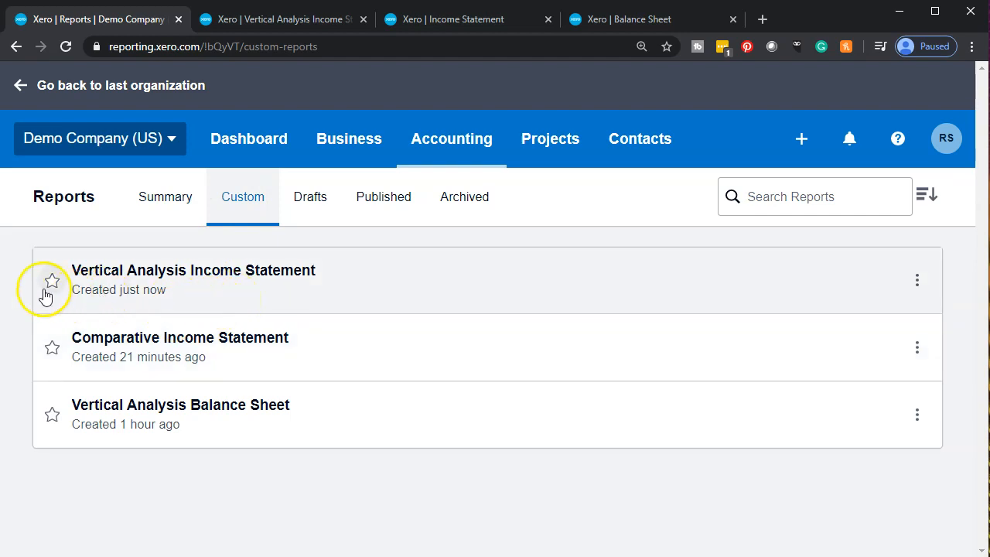
left_click(437, 147)
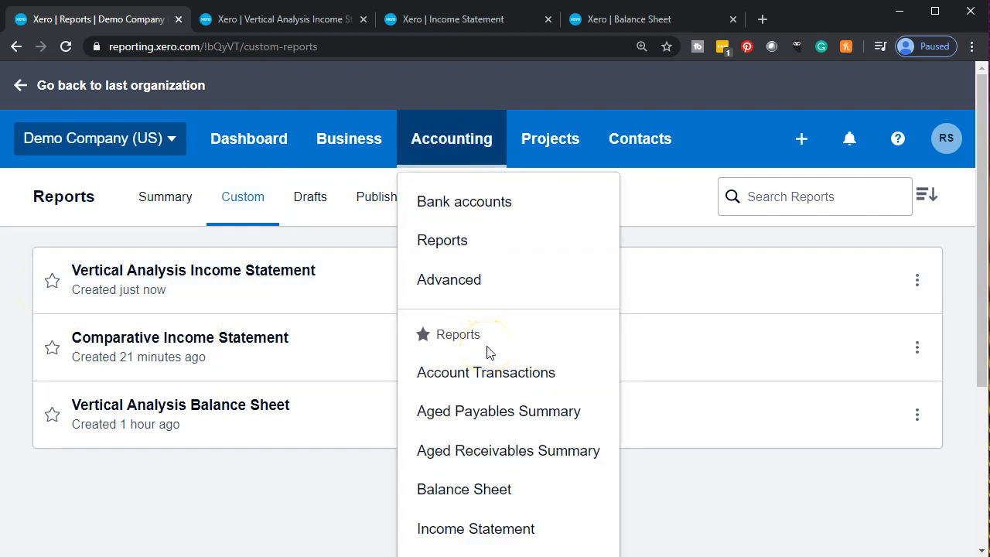
Export the Vertical Analysis Income Statement as a PDF and place the downloaded file in the Section 3 folder
left_click(290, 19)
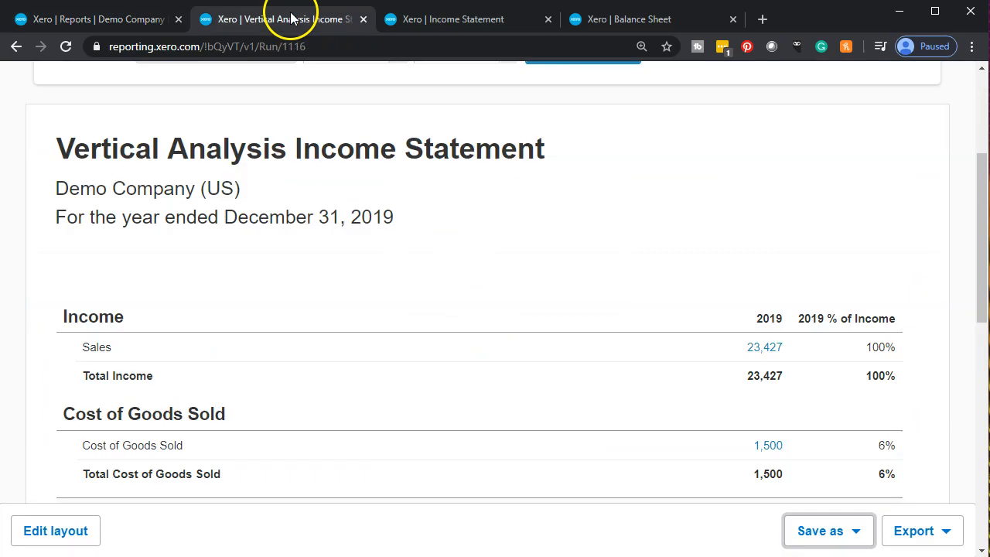
left_click(952, 532)
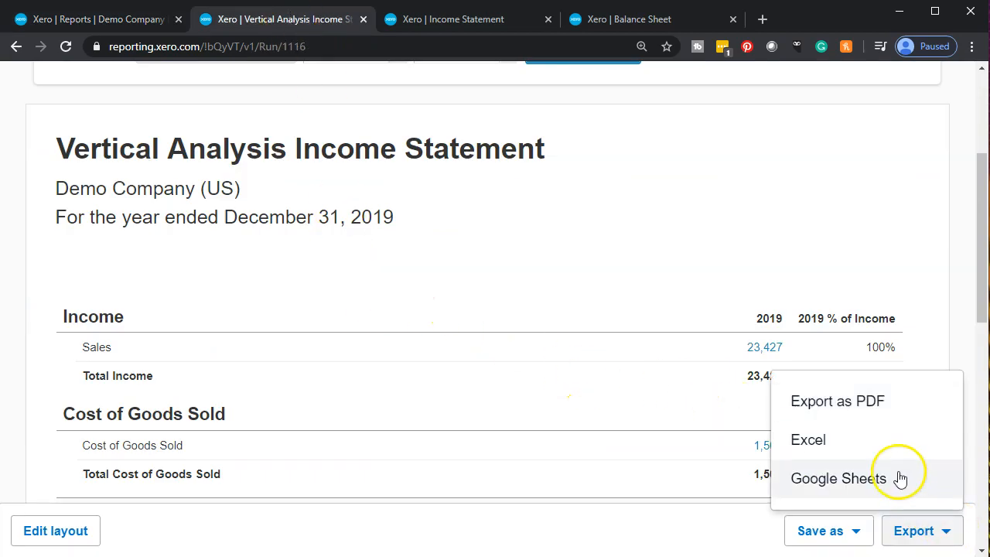
left_click(862, 405)
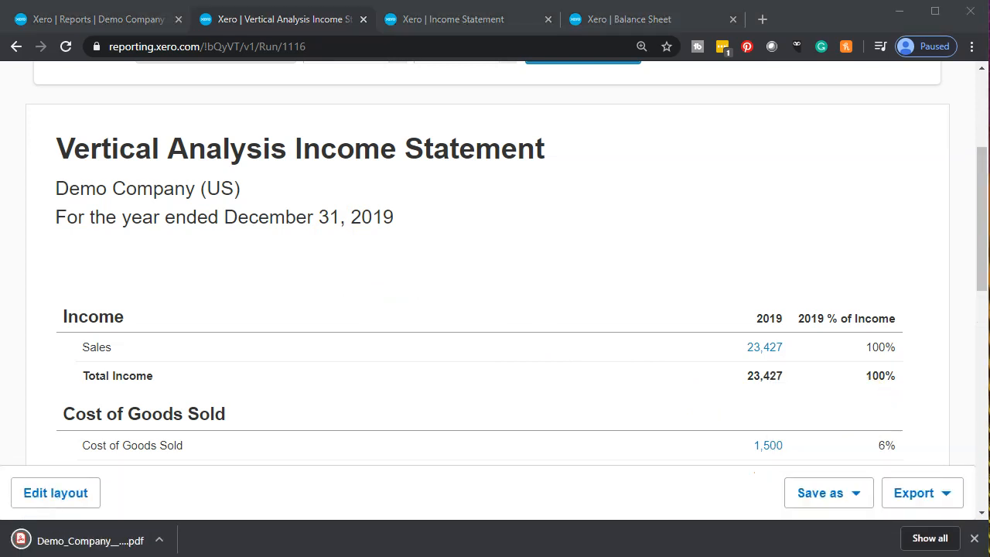
mouse_move(989, 16)
left_mouse_down()
mouse_move(989, 2)
mouse_move(989, 21)
left_mouse_up()
left_click_drag(43, 541, 989, 344)
left_click_drag(989, 28, 877, 207)
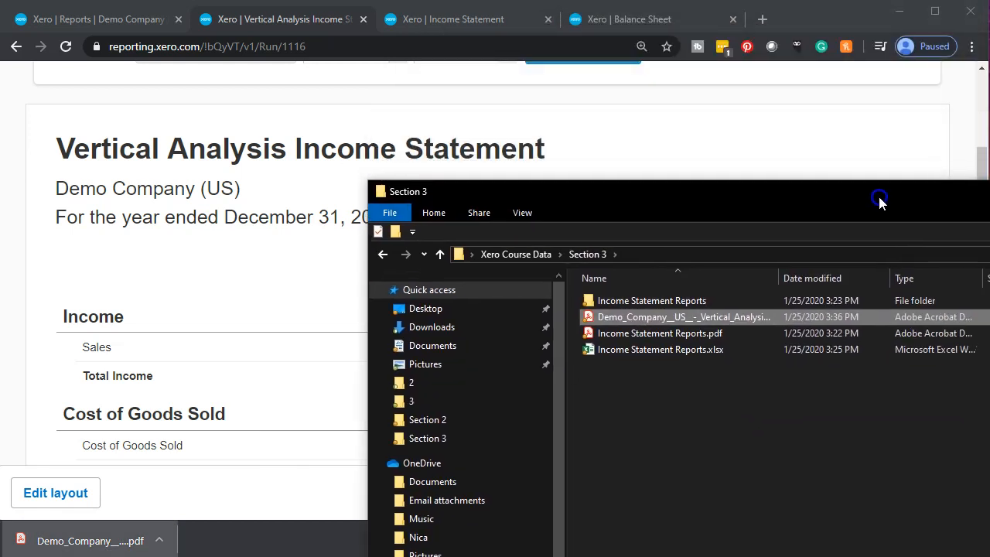
Rename the exported PDF in the Section 3 folder as "Vertical Analyssis Incoem Stmt" and move the folder window out of the way
right_click(646, 324)
left_click(690, 284)
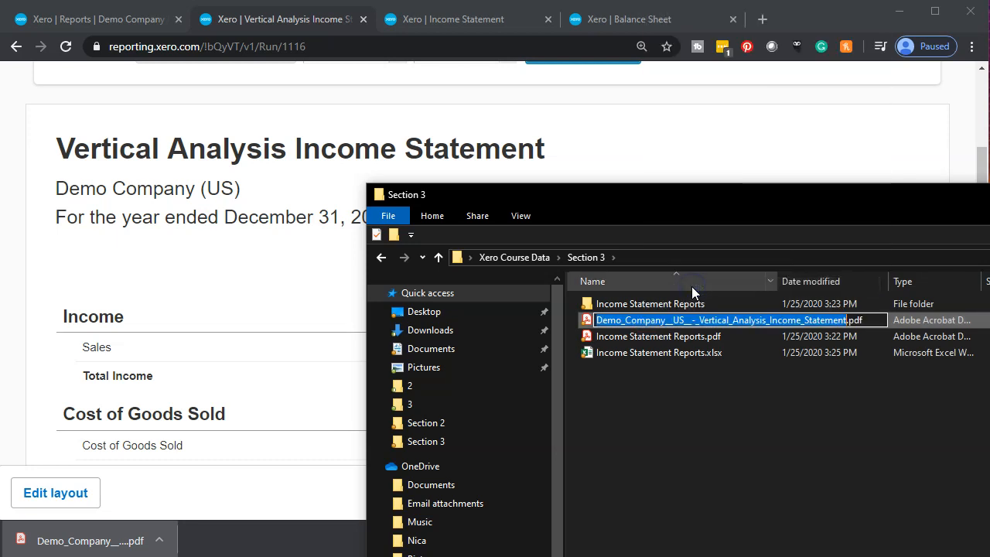
type("Vert")
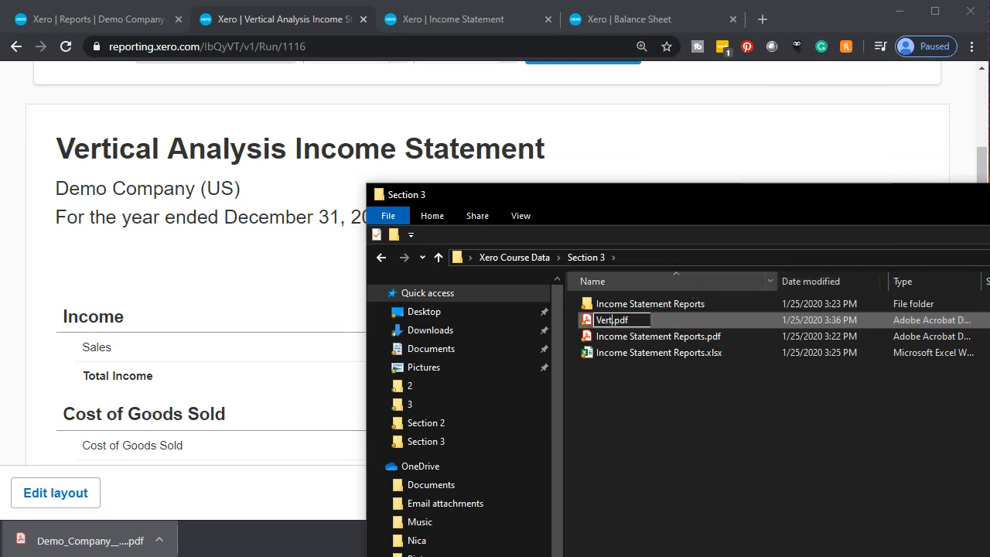
type("ical Ana")
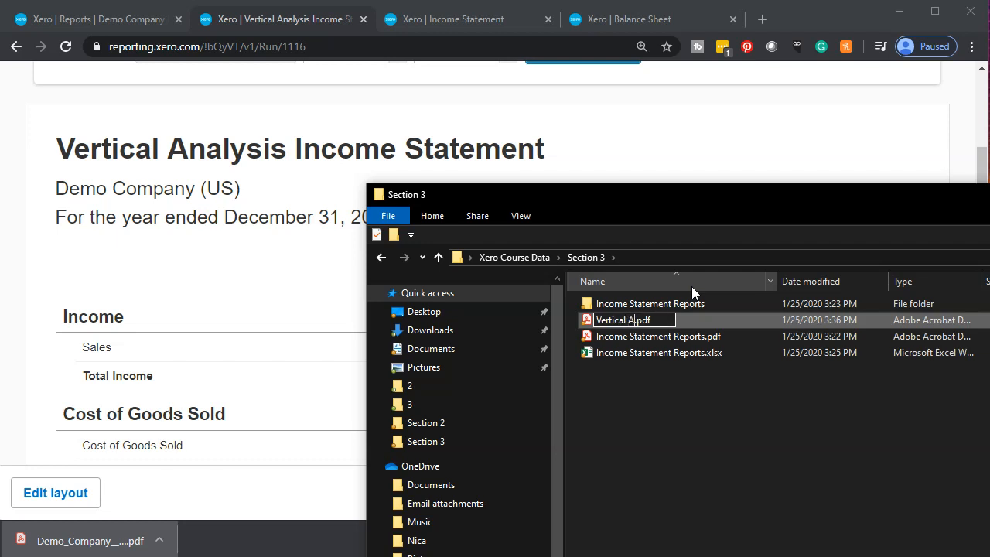
type("lyssis Incoem SD")
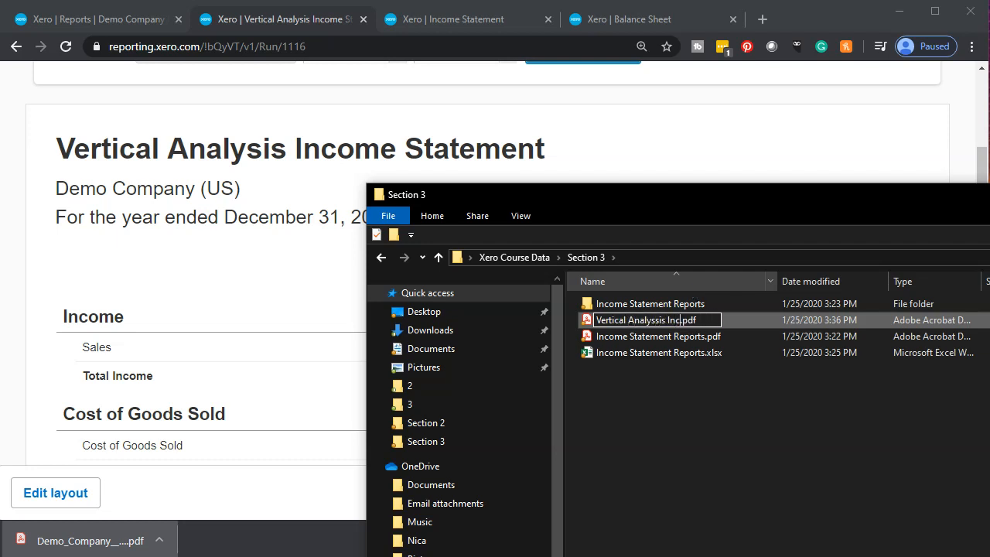
type("tm")
key("BackSpace")
key("BackSpace")
key("BackSpace")
type("tmt")
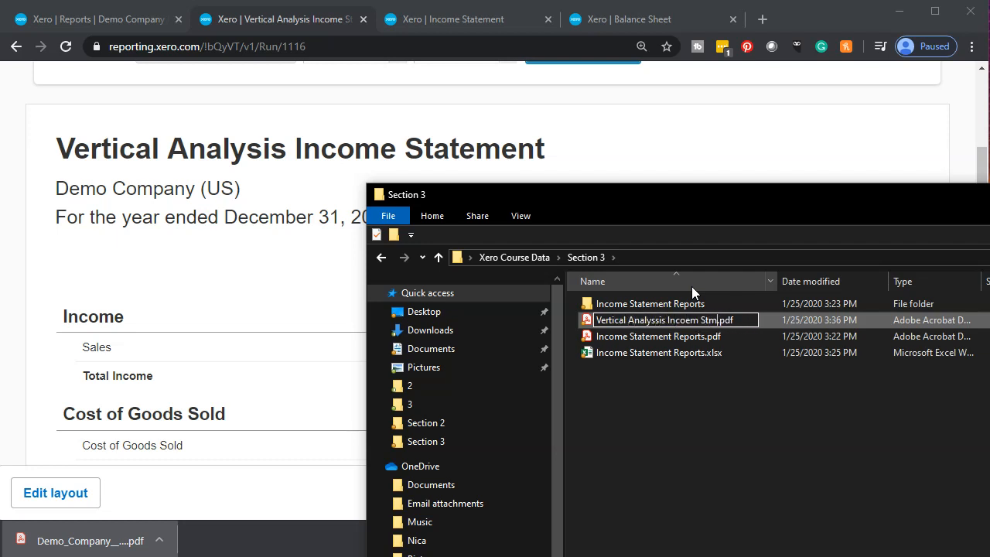
left_click(632, 439)
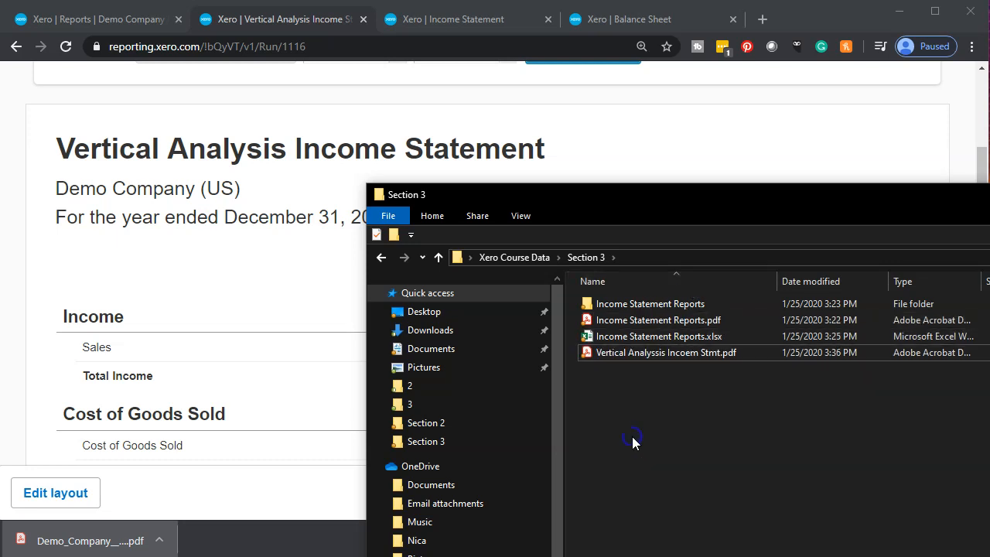
left_click_drag(780, 216, 989, 220)
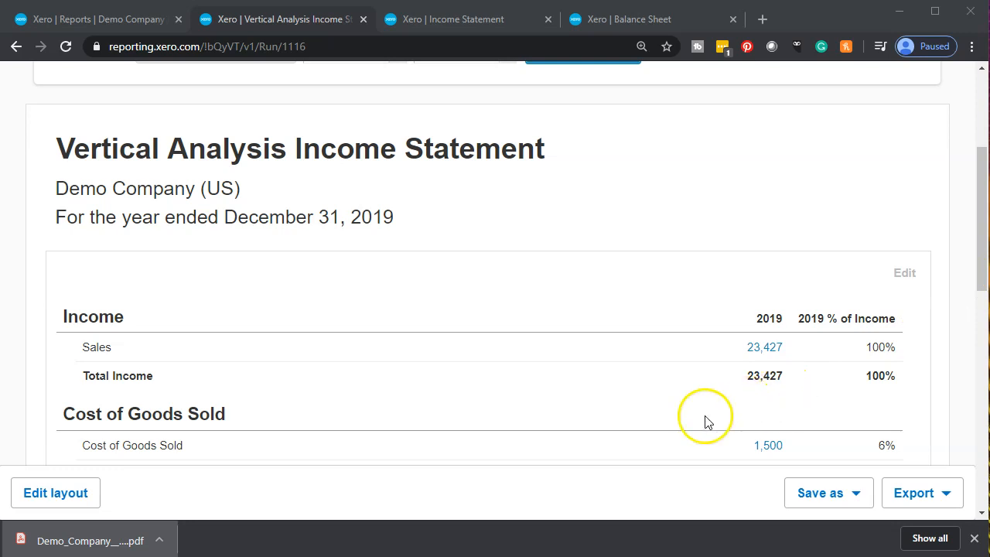
Export the Vertical Analysis Income Statement to Excel, and open Income Statement Reports.xlsx from the Section 3 folder
left_click(931, 495)
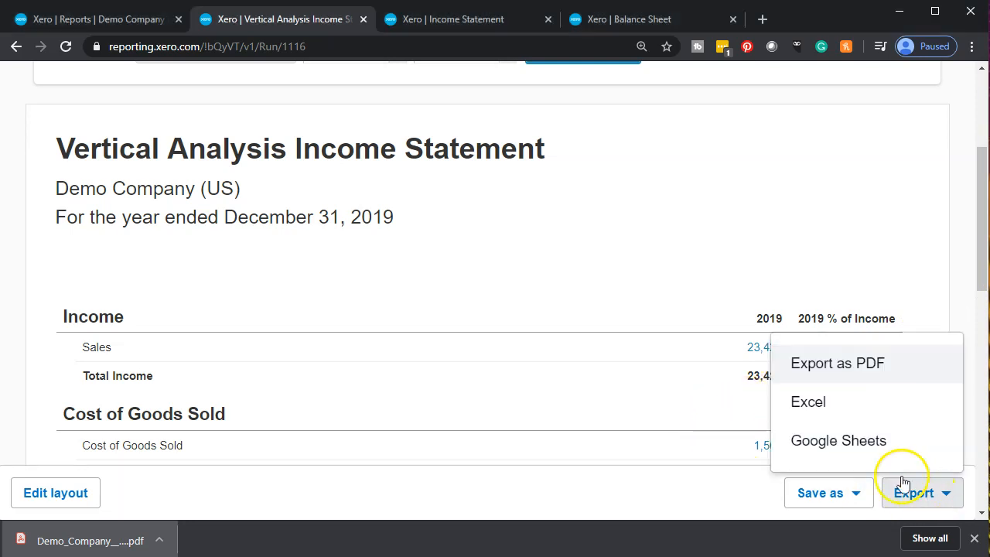
left_click(841, 411)
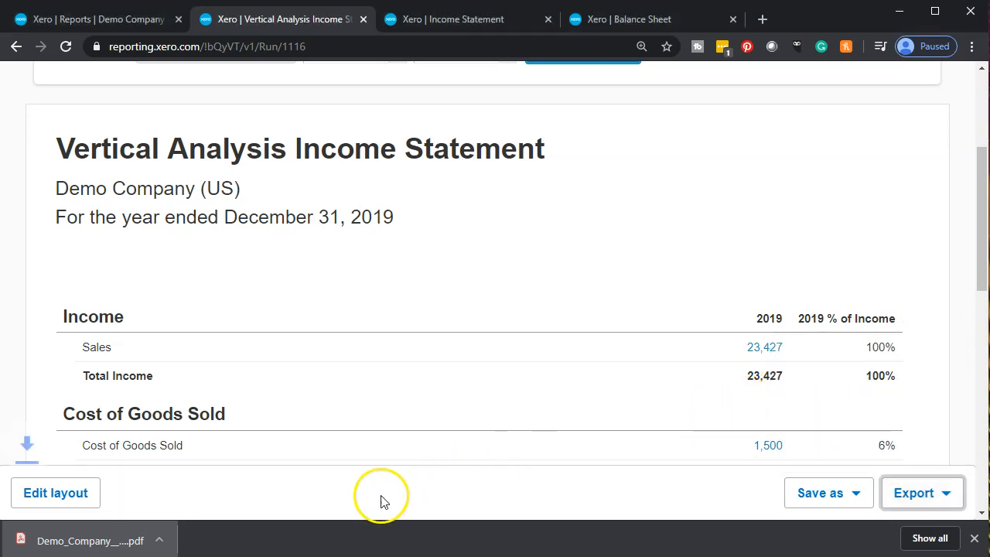
left_click_drag(989, 57, 639, 37)
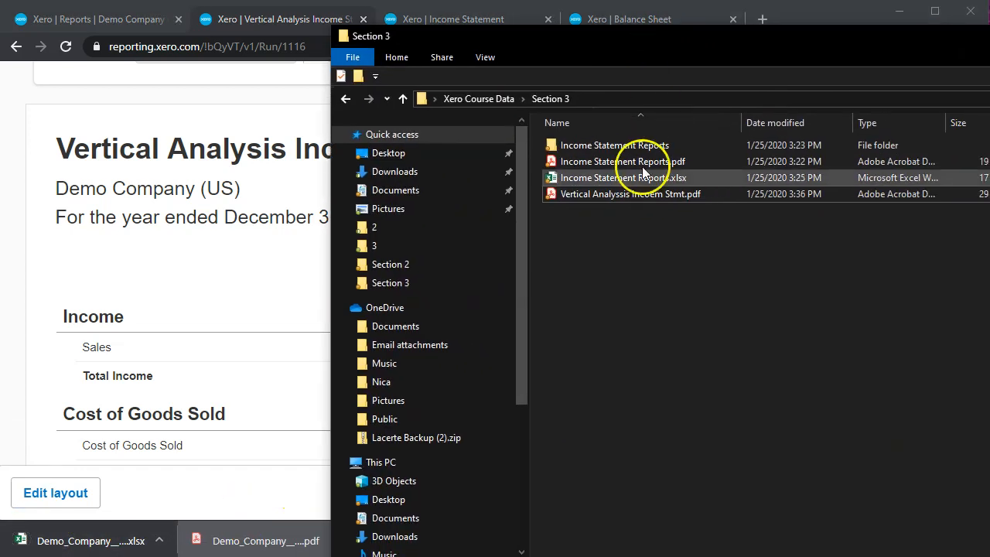
left_click(602, 178)
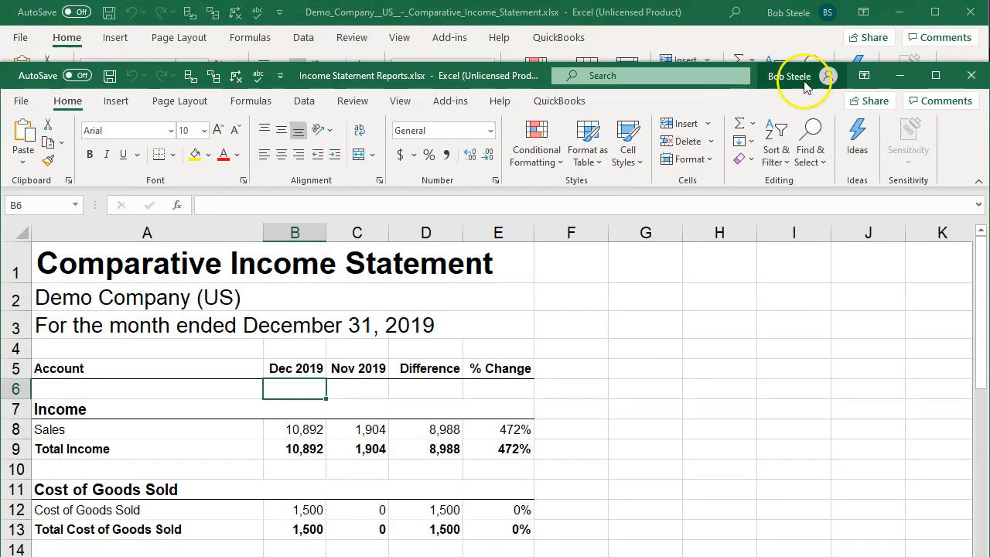
Bring the Income Statement Reports workbook into view, minimize it, and close the older Comparative Income Statement export workbook
left_click_drag(982, 37, 989, 1)
left_click(364, 78)
left_click_drag(364, 78, 361, 13)
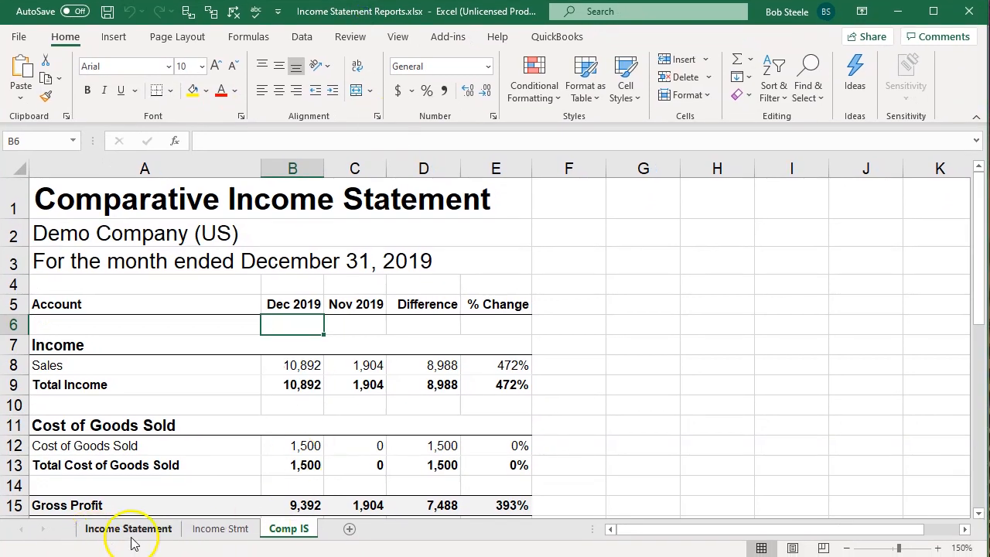
left_click(899, 13)
left_click(977, 14)
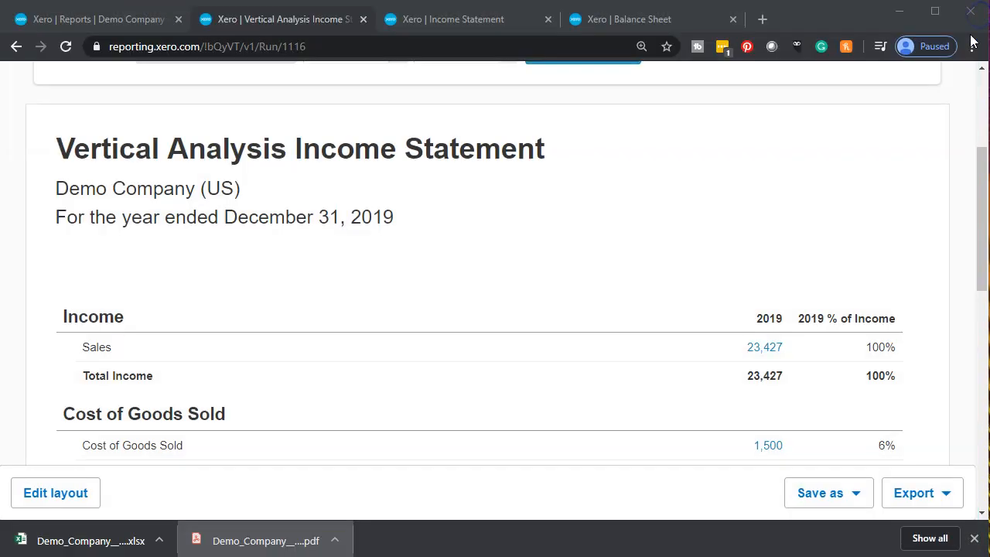
Open the downloaded Vertical Analysis Income Statement workbook in Excel and copy its entire worksheet
left_click(54, 546)
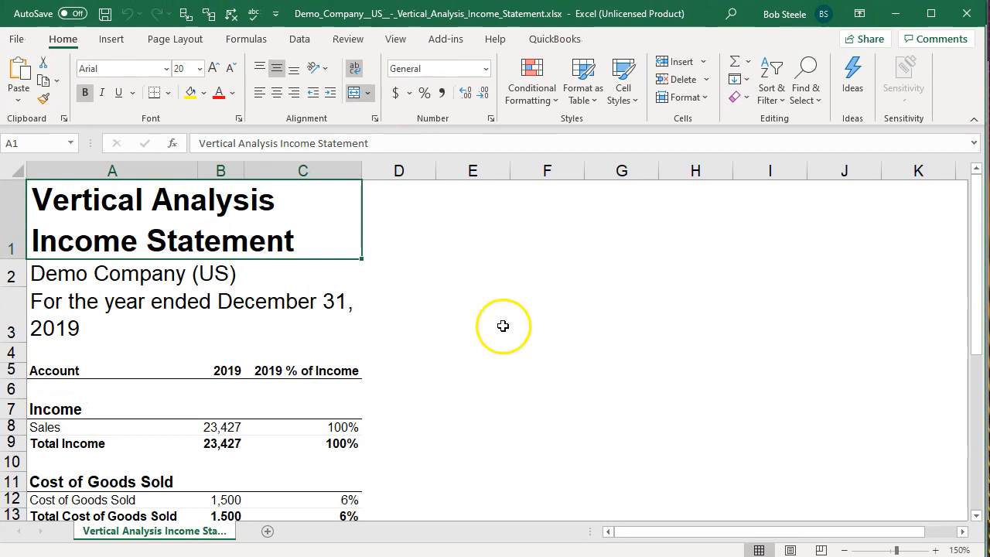
left_click(19, 170)
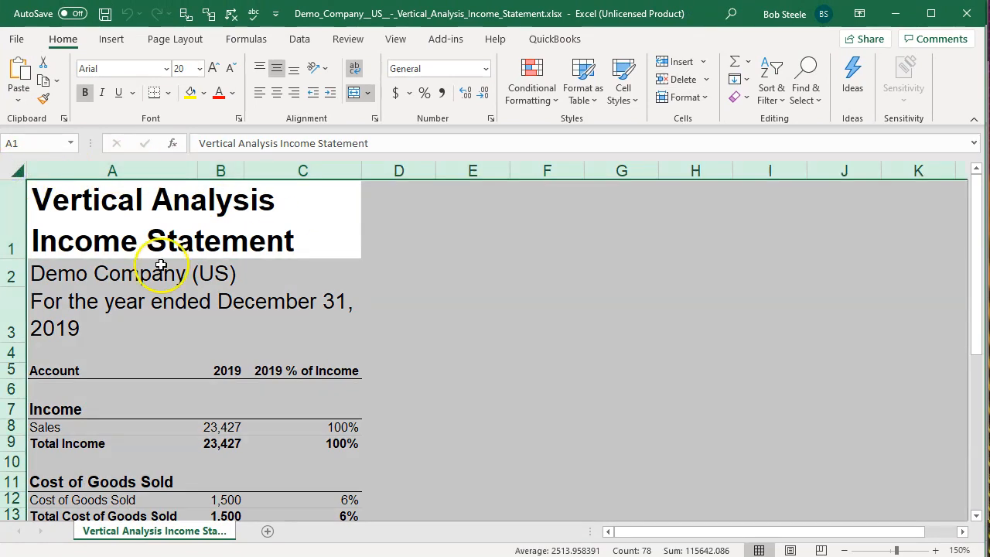
left_click(391, 338)
key("ctrl+a")
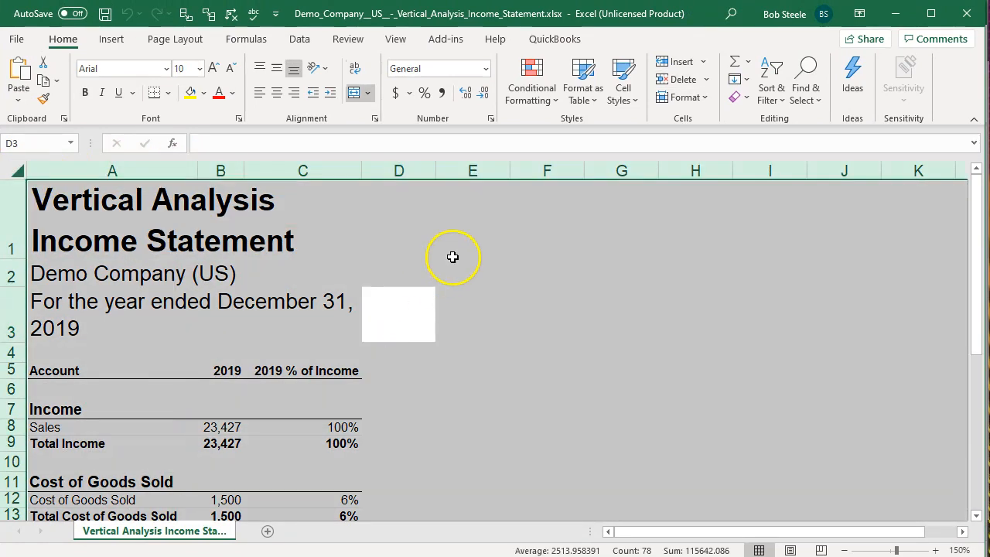
right_click(492, 229)
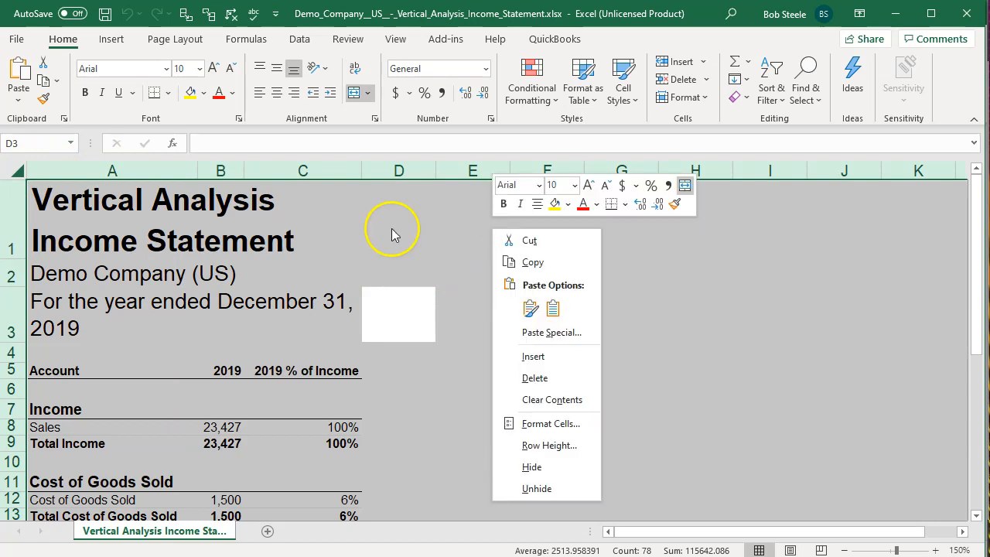
left_click(538, 263)
Switch to the Income Statement Reports workbook and add a worksheet named "Vert Ana IS" after the Comp IS sheet
left_click(894, 14)
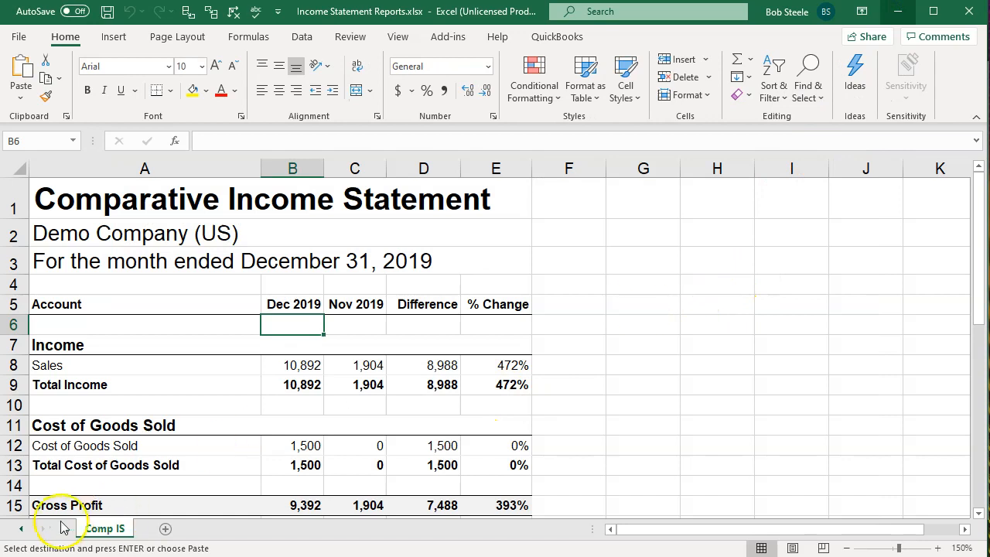
left_click(22, 529)
left_click(22, 529)
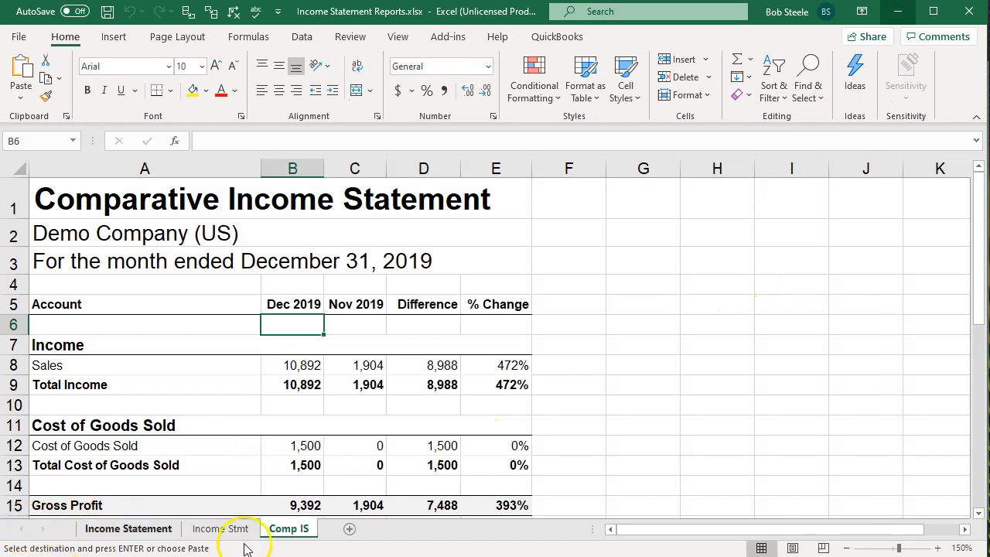
left_click(350, 530)
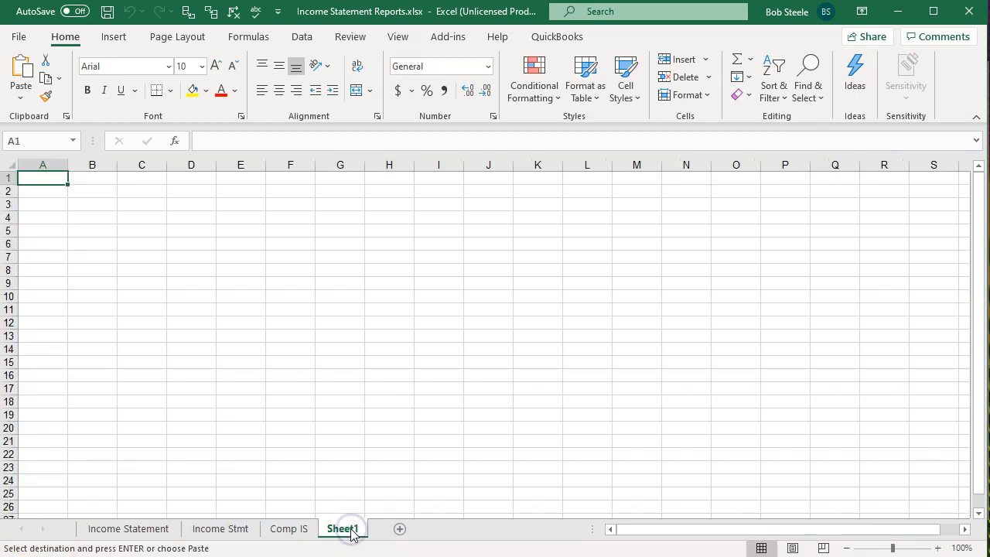
double_click(344, 529)
type("Vert Ana IS")
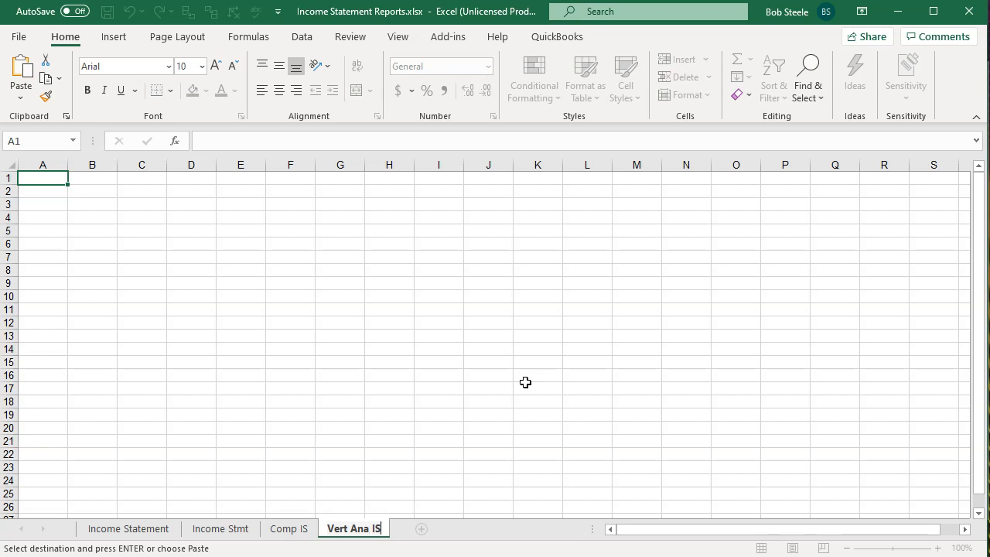
left_click(526, 382)
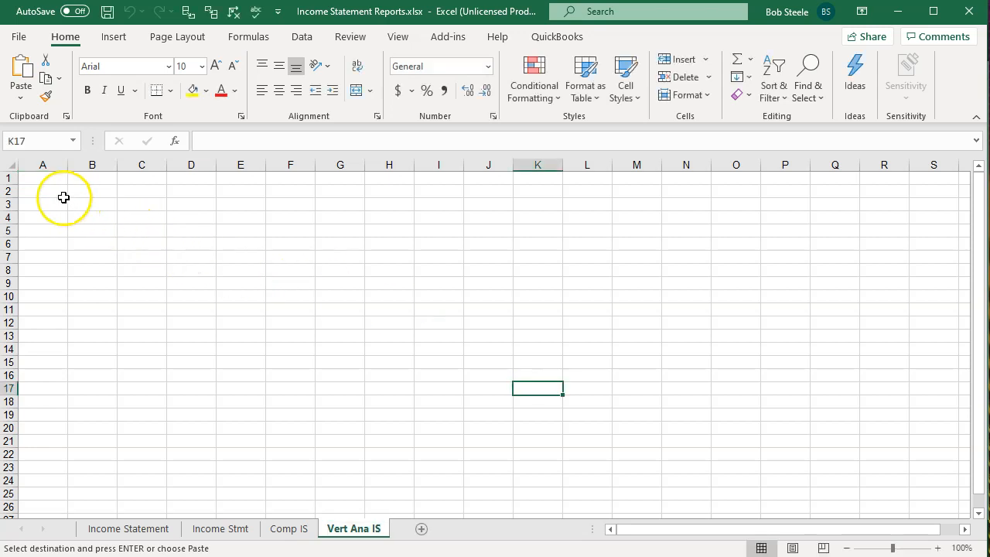
Paste the copied vertical analysis report into the Vert Ana IS sheet, starting at cell A1
left_click(44, 182)
right_click(44, 182)
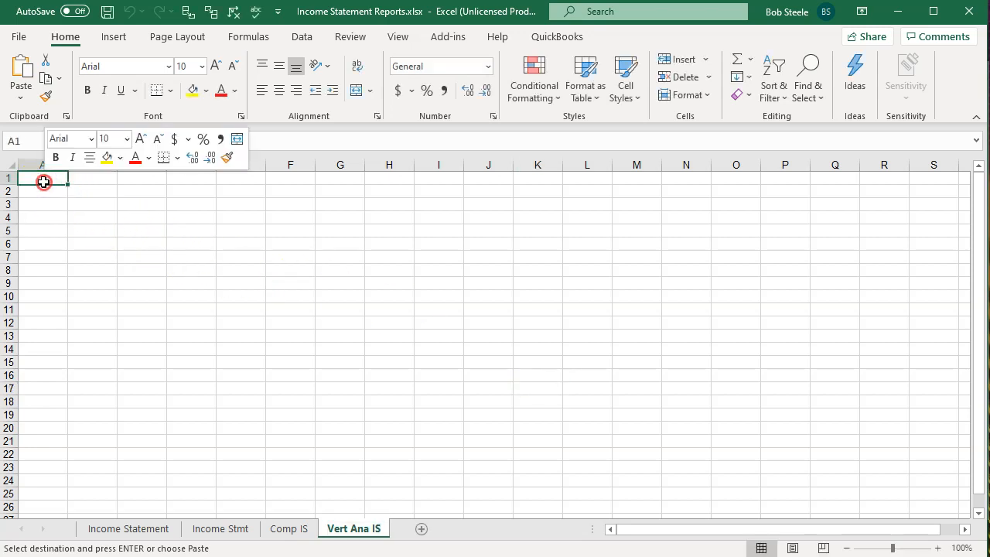
left_click(85, 262)
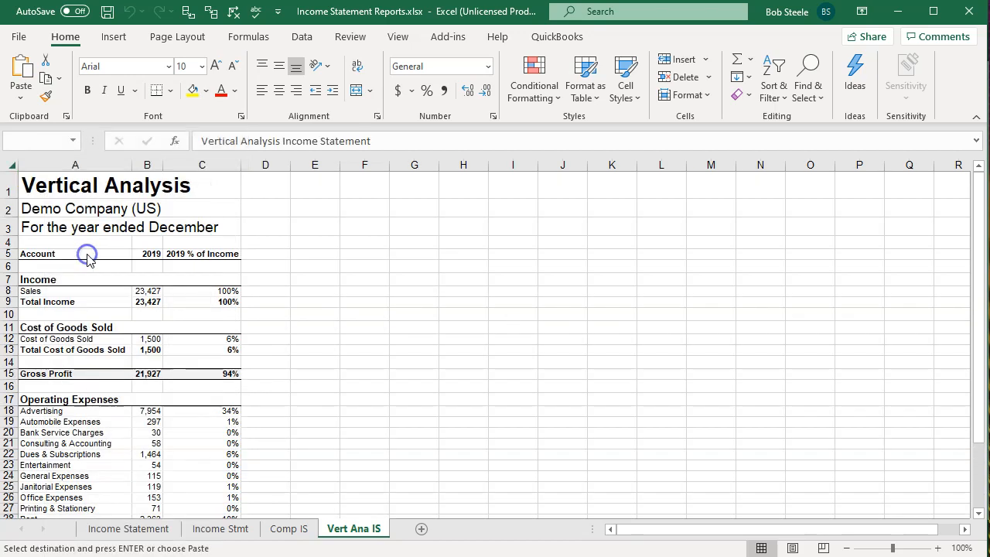
left_click(939, 548)
left_click(938, 548)
left_click(938, 548)
left_click(938, 547)
left_click(938, 548)
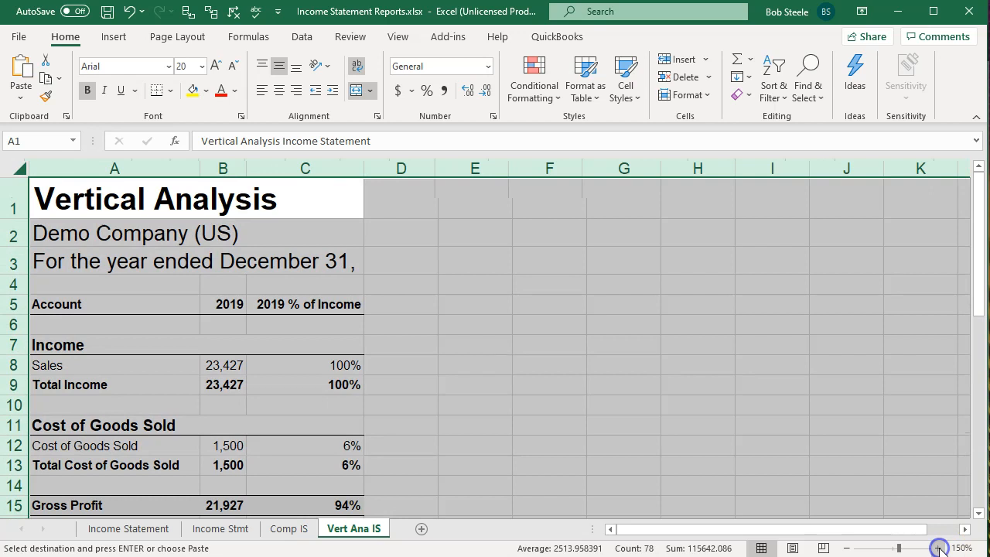
Check how the Vert Ana IS sheet fits the page in page layout view and return to normal view
left_click(734, 461)
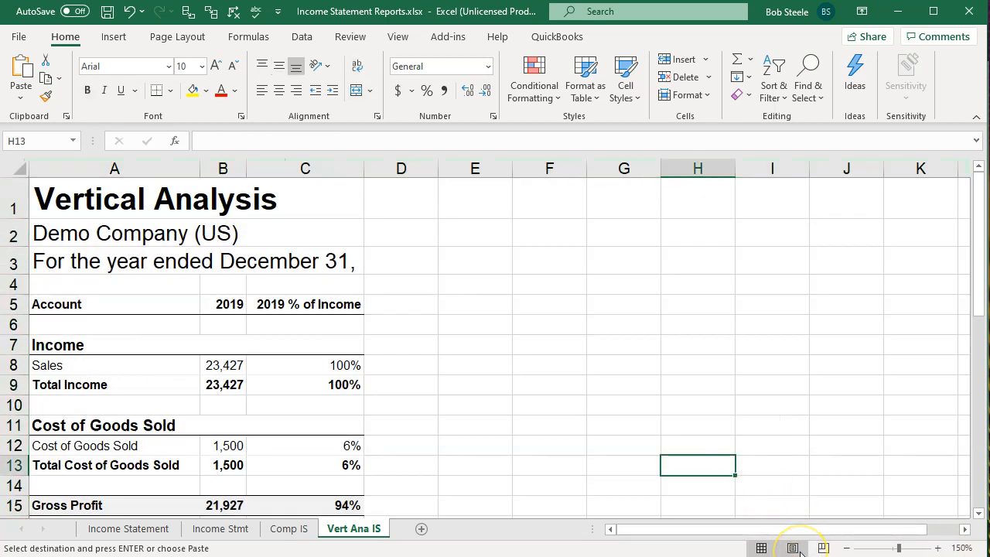
left_click(793, 548)
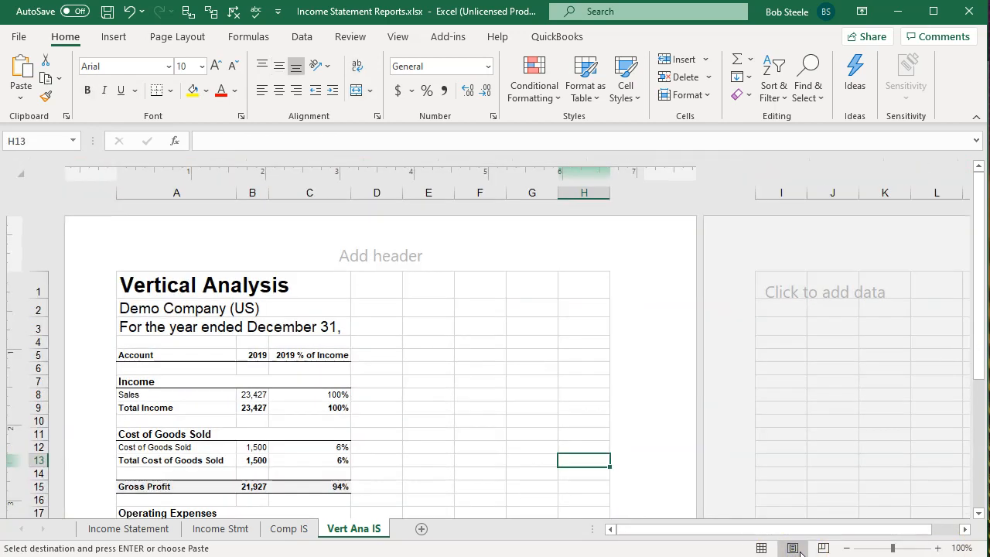
left_click(761, 547)
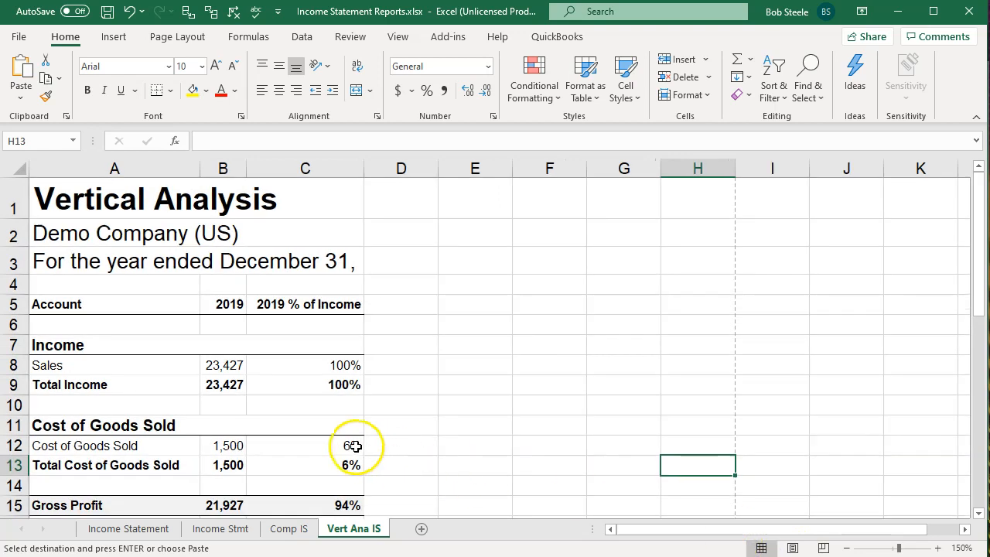
Inspect the formula behind the Cost of Goods Sold percentage of income and look over the rest of the report
left_click(355, 444)
scroll(356, 446, "down", 5)
scroll(354, 446, "up", 5)
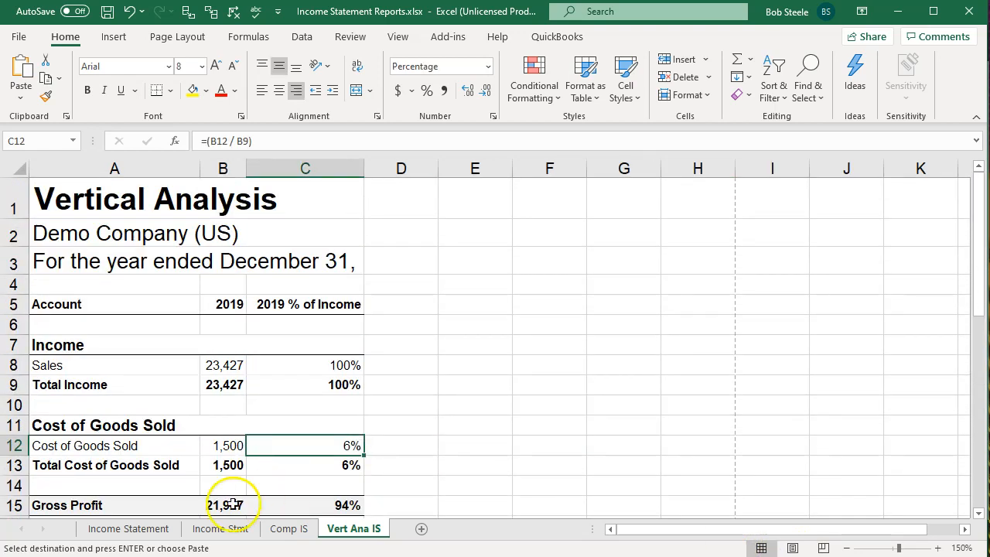
left_click(281, 404)
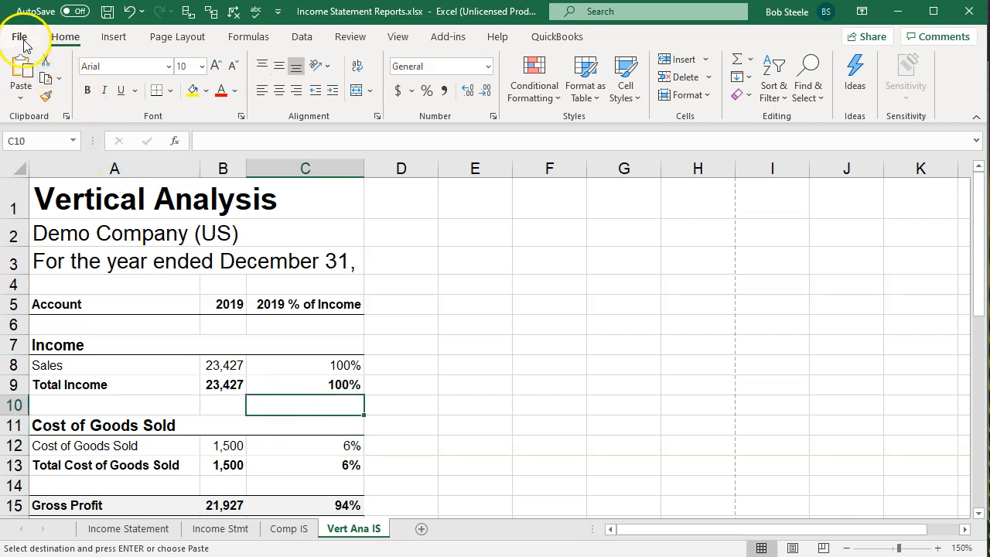
Set printing to the entire workbook, preview every page through the Vertical Analysis report, and return to the sheet without printing
left_click(19, 39)
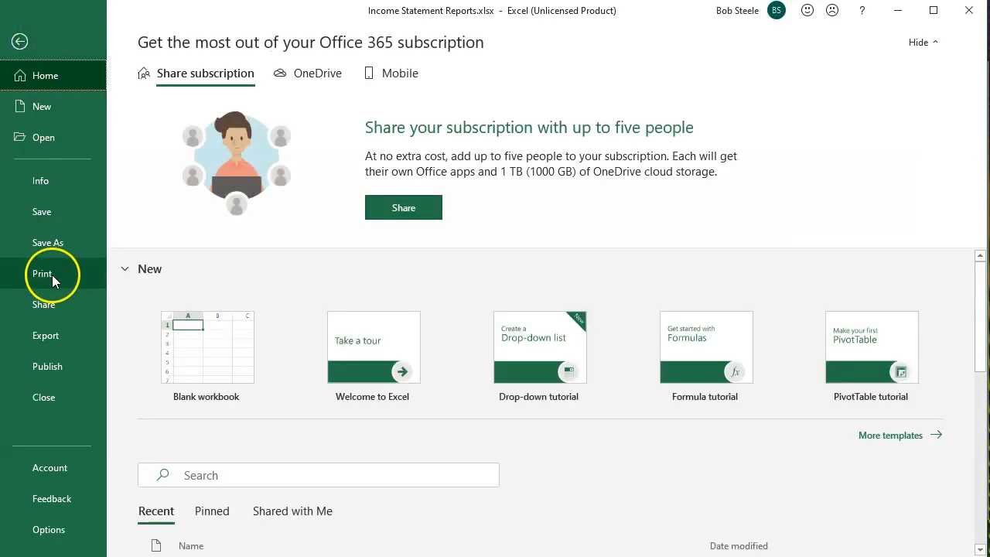
left_click(42, 274)
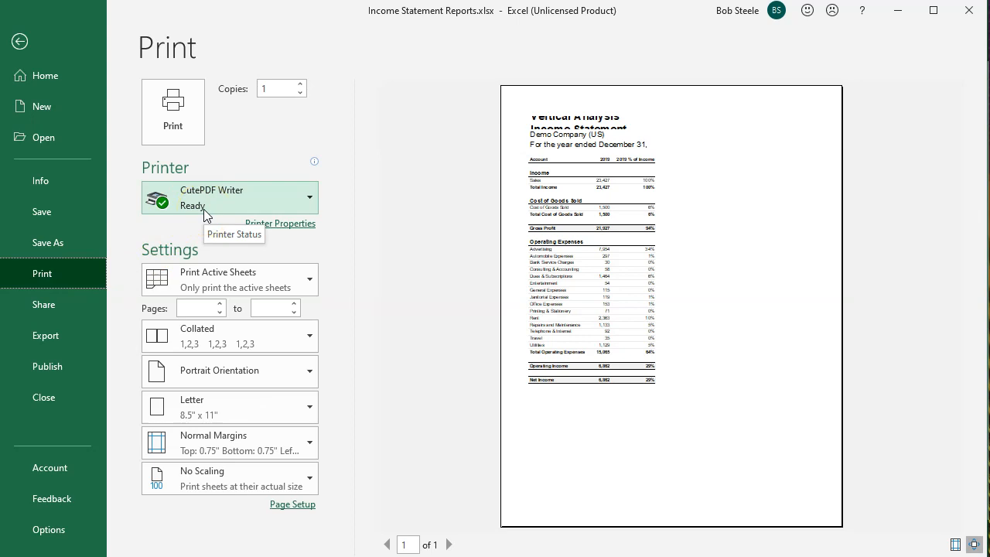
left_click(305, 288)
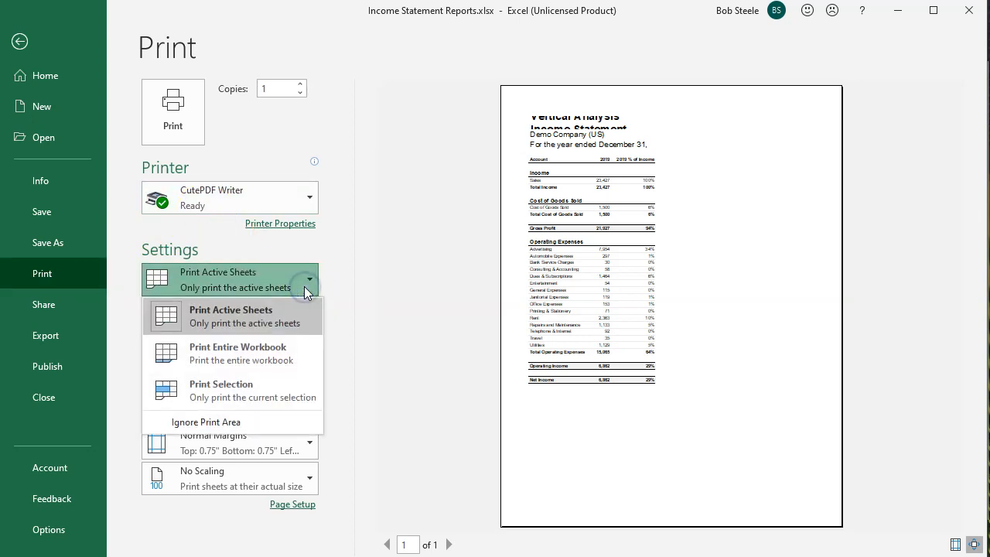
left_click(271, 349)
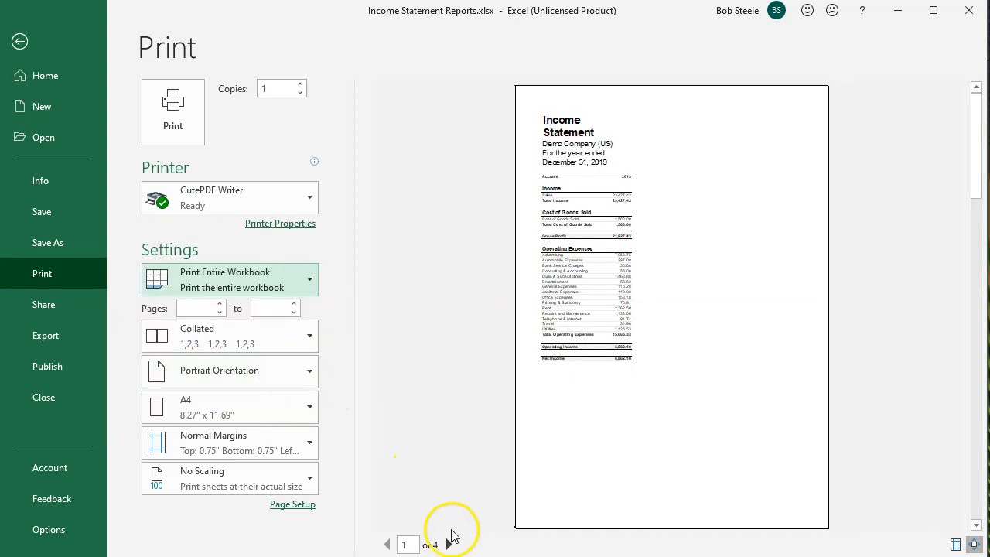
left_click(449, 544)
left_click(449, 544)
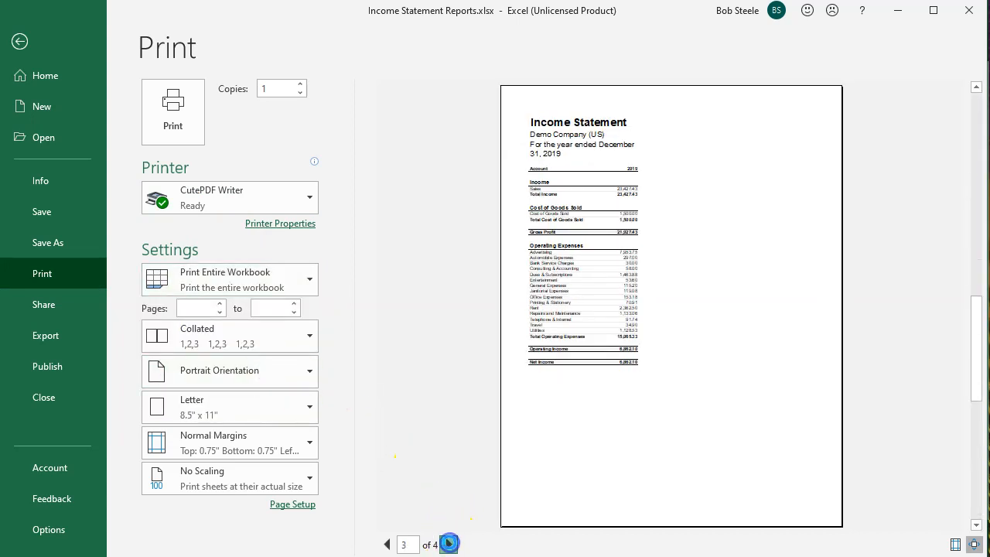
left_click(451, 544)
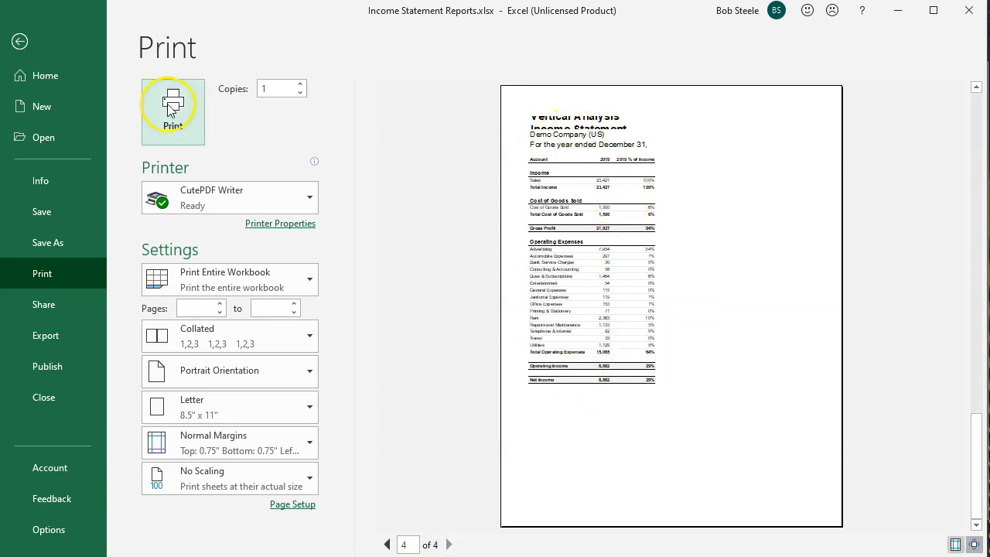
left_click(17, 40)
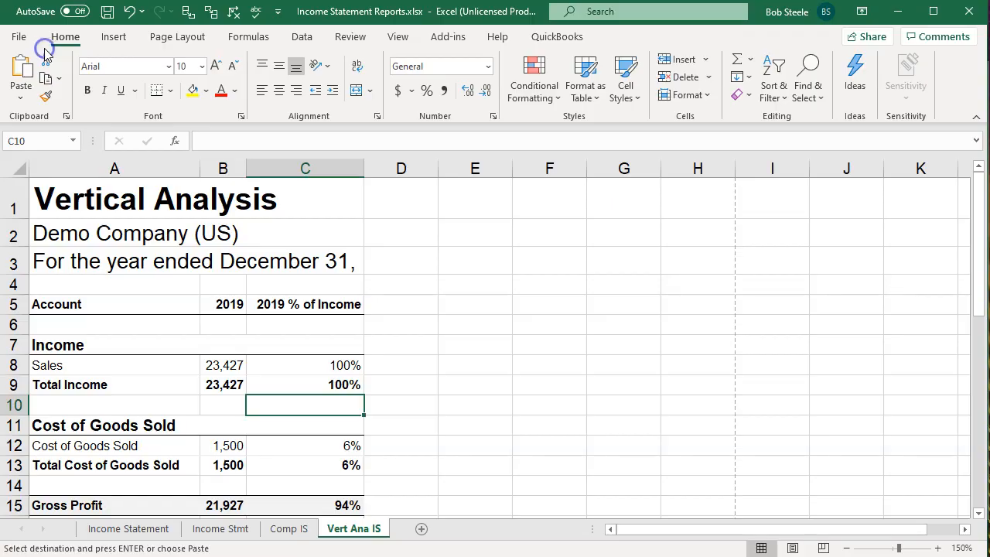
Widen column A of the Vert Ana IS sheet until the full report title fits on one line in row 1
left_click(312, 447)
left_click(67, 193)
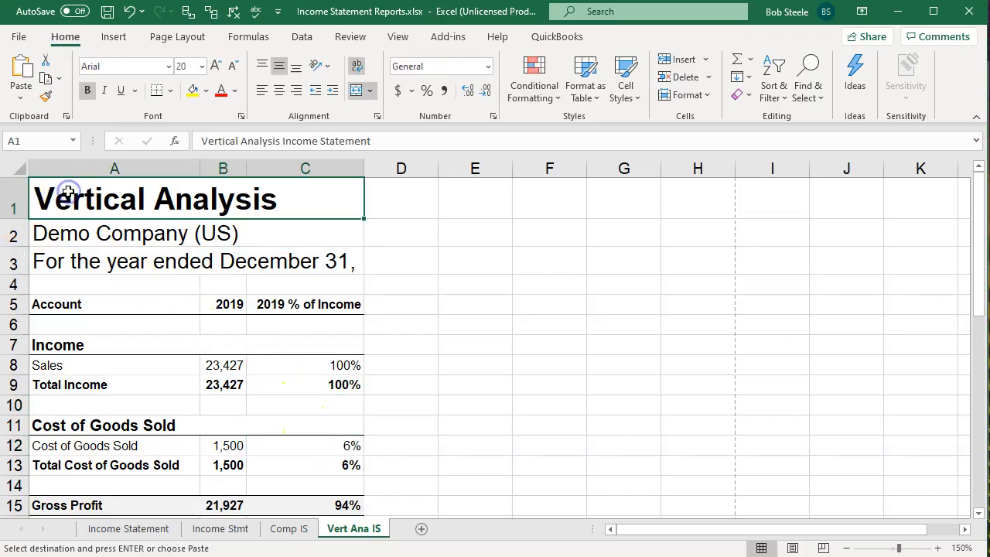
left_click(88, 301)
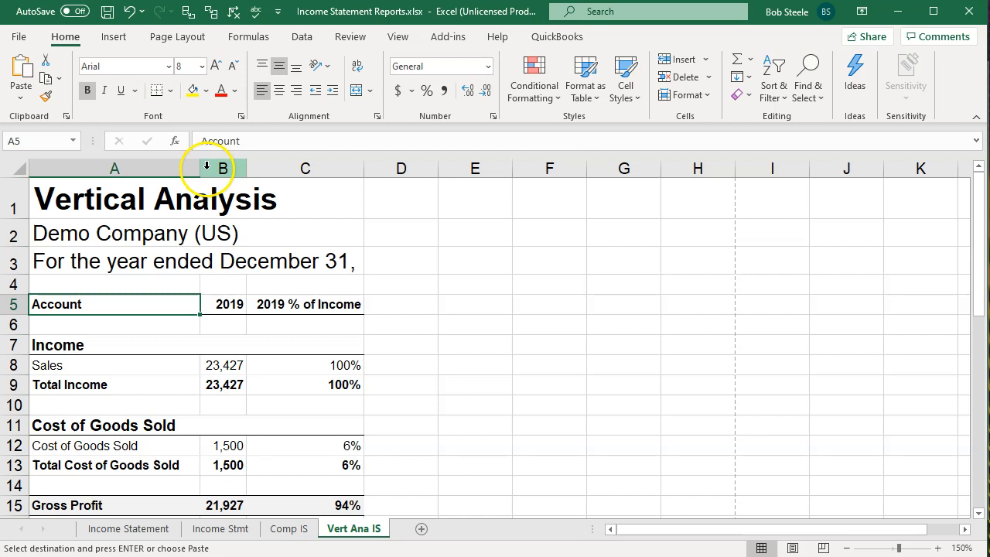
left_click_drag(203, 169, 296, 169)
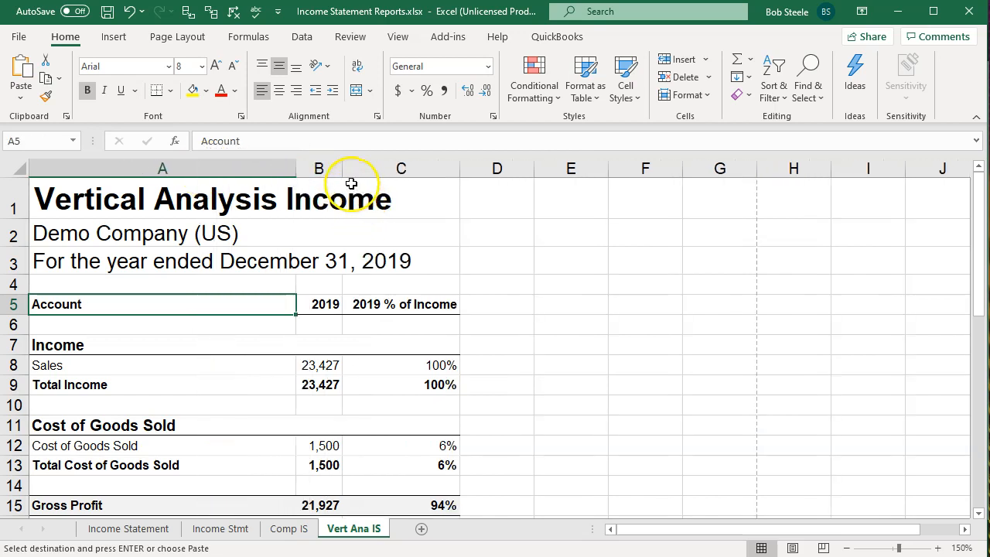
left_click(188, 205)
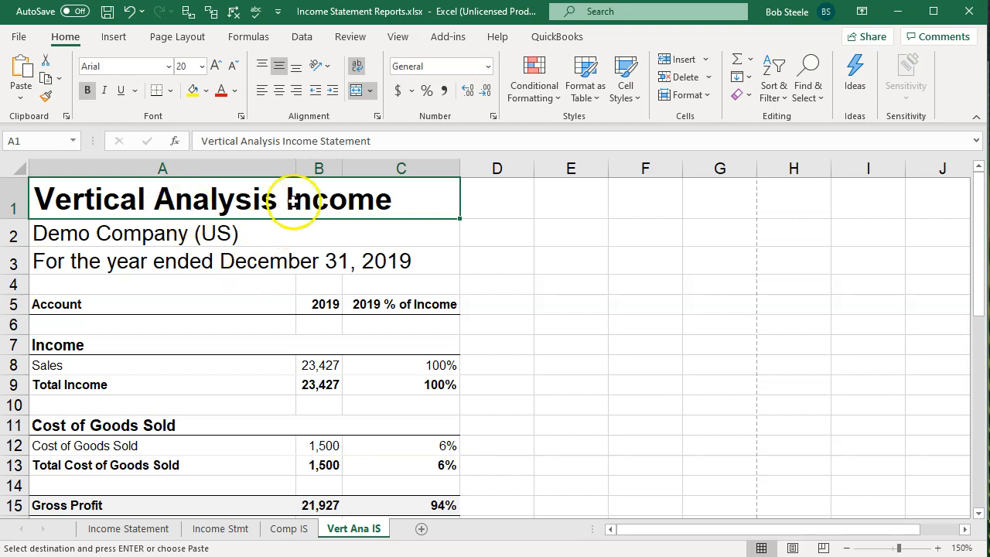
left_click_drag(296, 169, 399, 168)
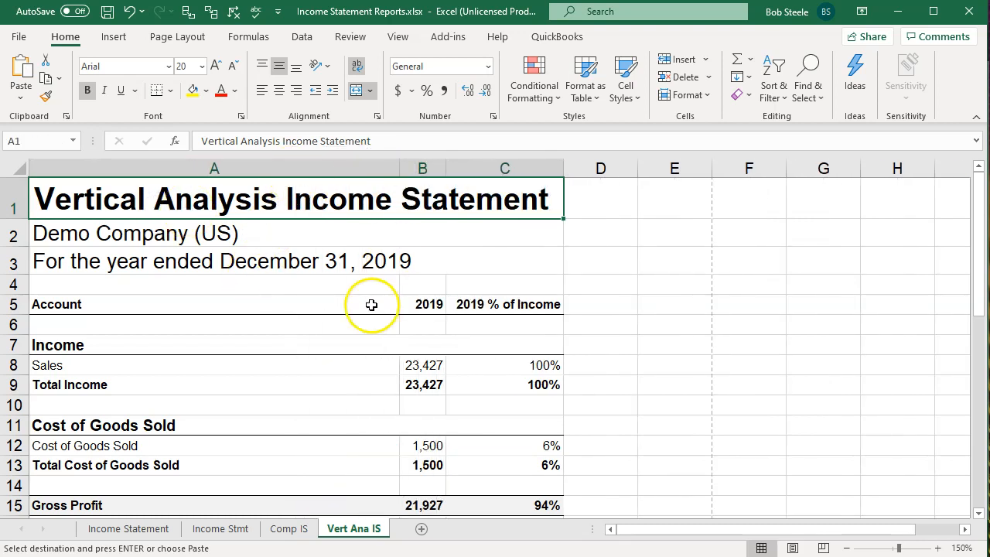
left_click(668, 327)
scroll(667, 327, "down", 5)
scroll(667, 327, "up", 5)
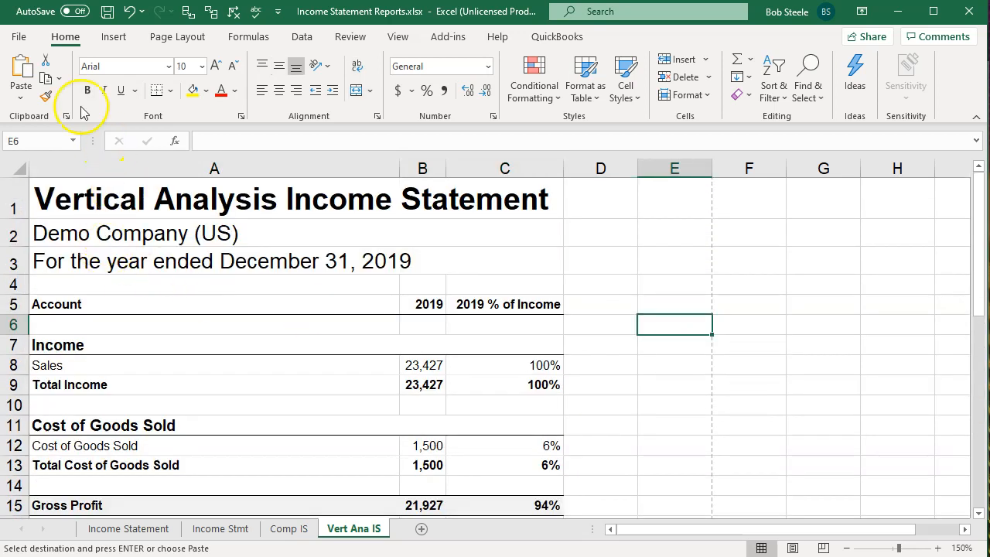
Print the entire workbook through CutePDF Writer to Income Statement Reports.pdf in the Section 3 folder, replacing the existing file
left_click(21, 39)
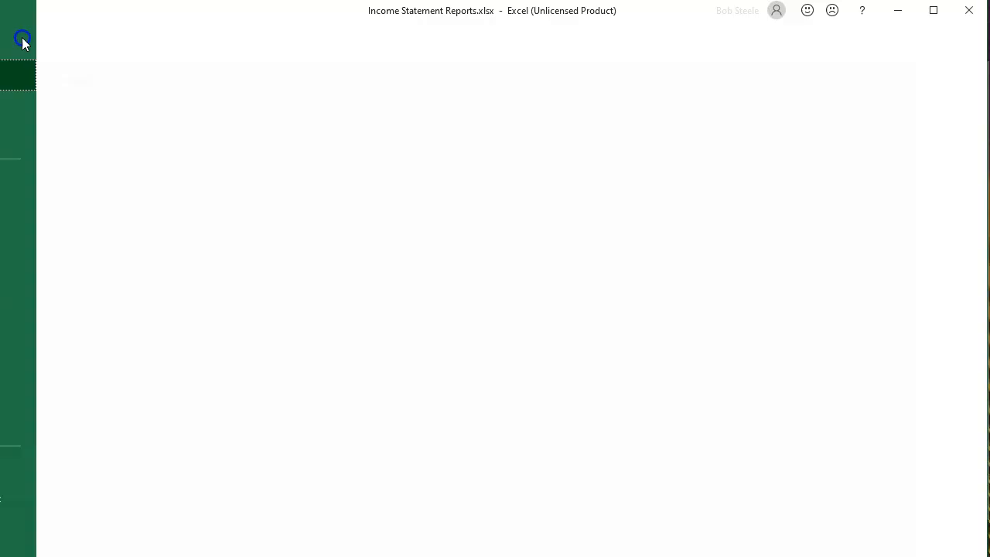
left_click(43, 274)
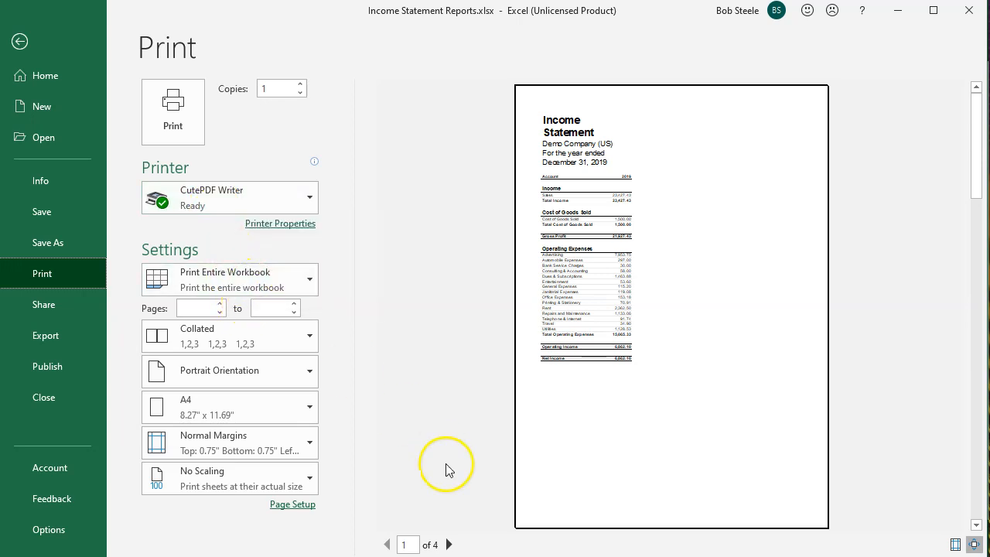
left_click(448, 544)
left_click(449, 544)
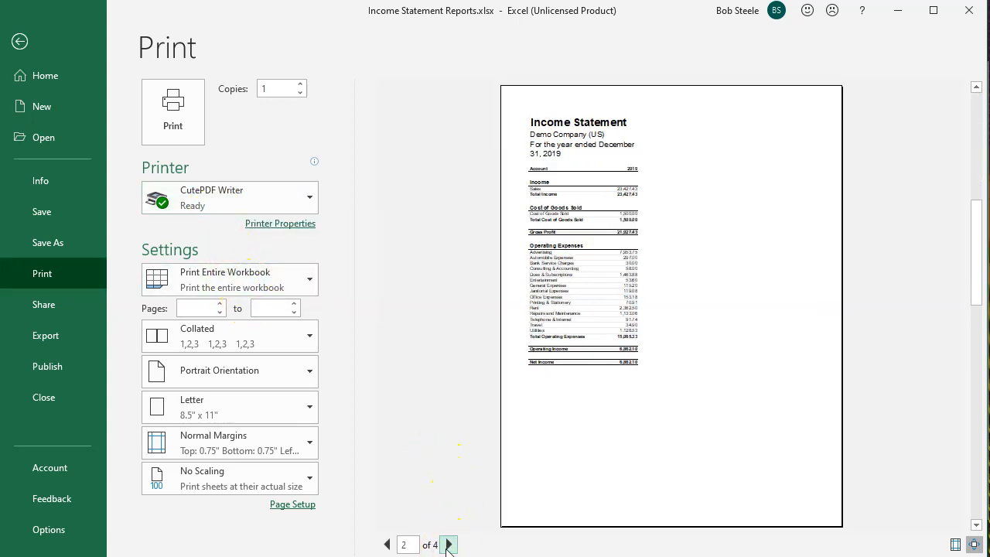
left_click(448, 545)
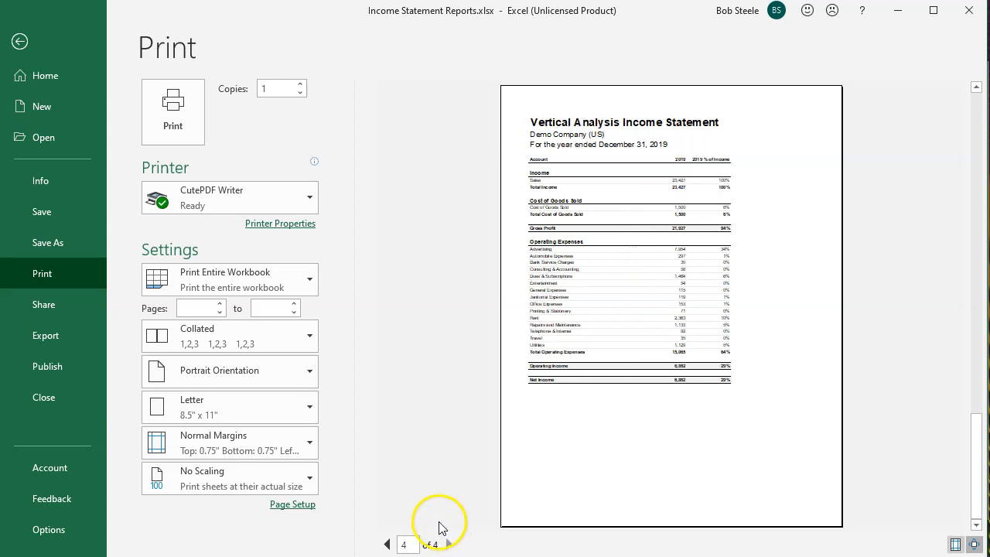
left_click(166, 106)
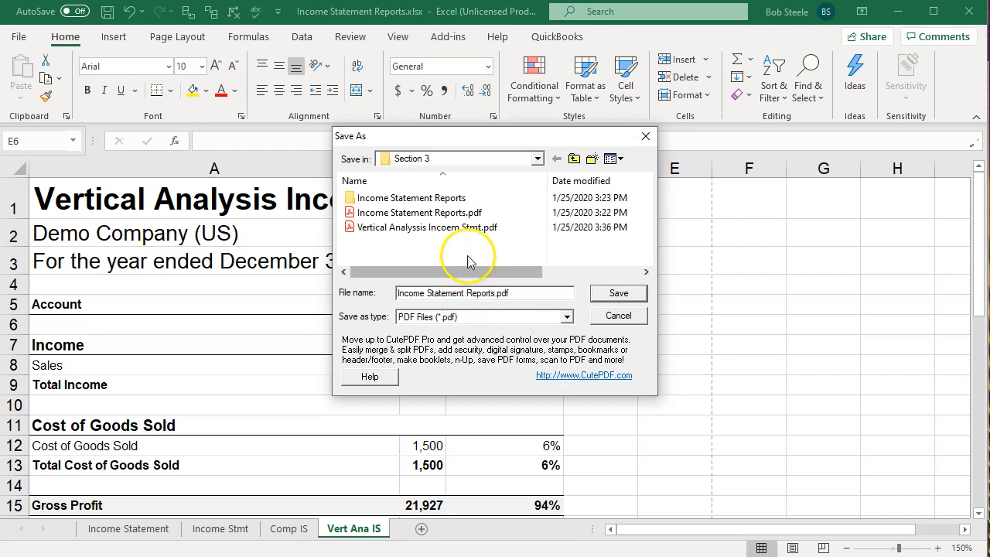
left_click(619, 293)
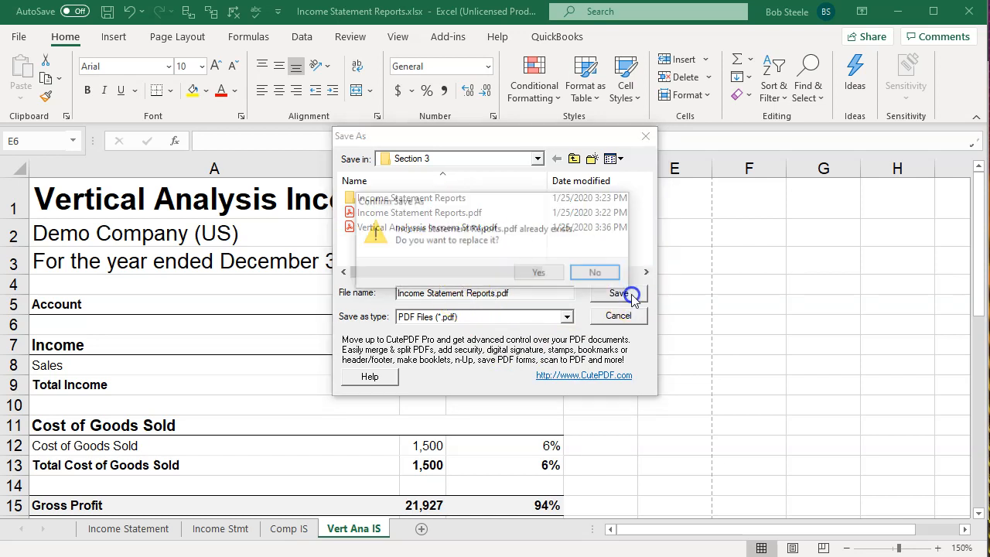
left_click(546, 274)
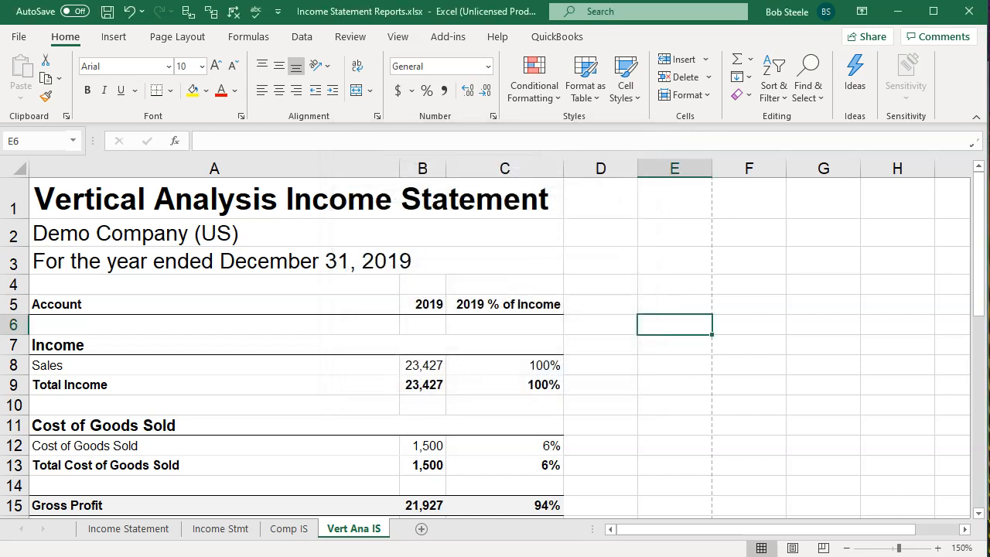
Bring the Section 3 folder window into view over Excel and display its files as large icons
left_click_drag(989, 139, 615, 21)
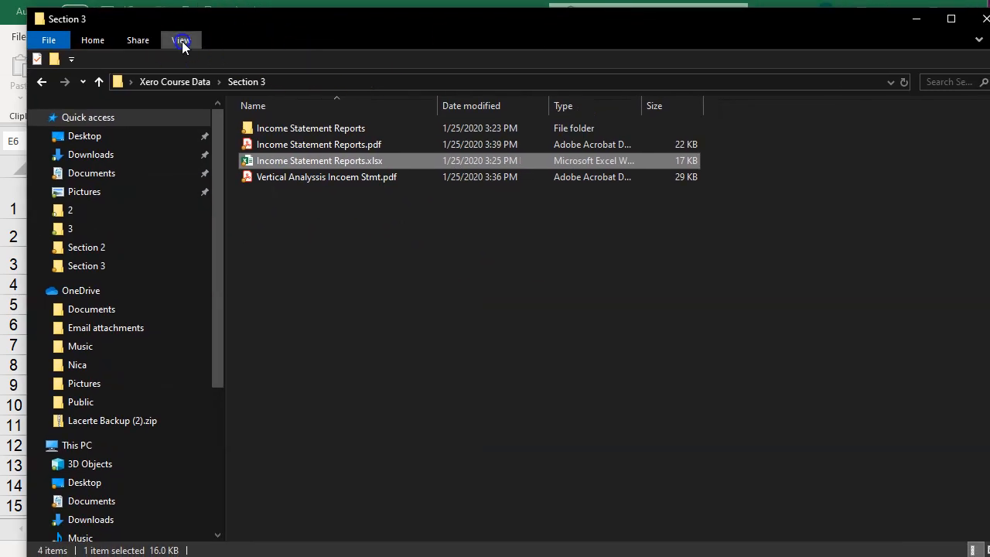
left_click(182, 41)
left_click(265, 62)
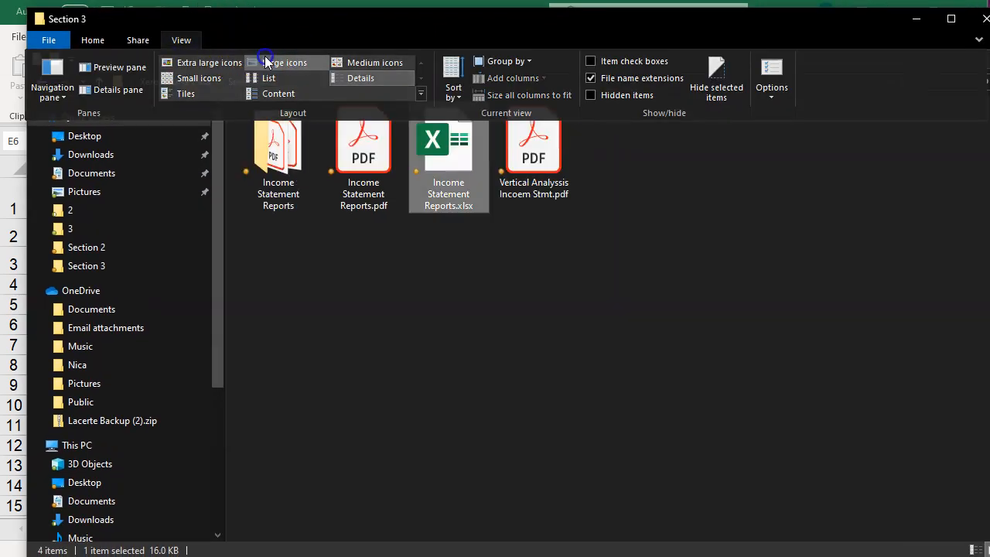
left_click(444, 354)
Move Vertical Analyssis Incoem Stmt.pdf into the Income Statement Reports folder, check that folder's contents, and return to Section 3
left_click_drag(542, 193, 293, 198)
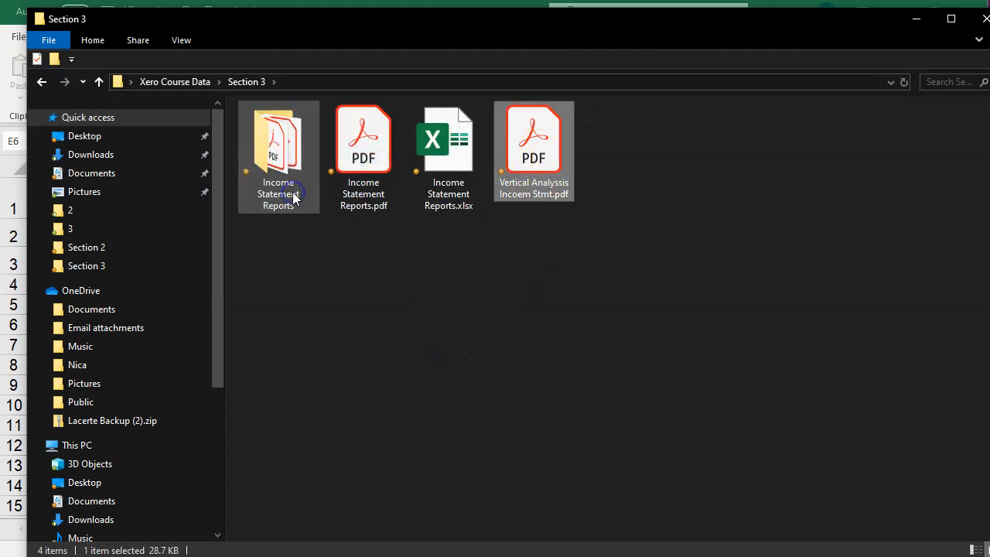
double_click(293, 198)
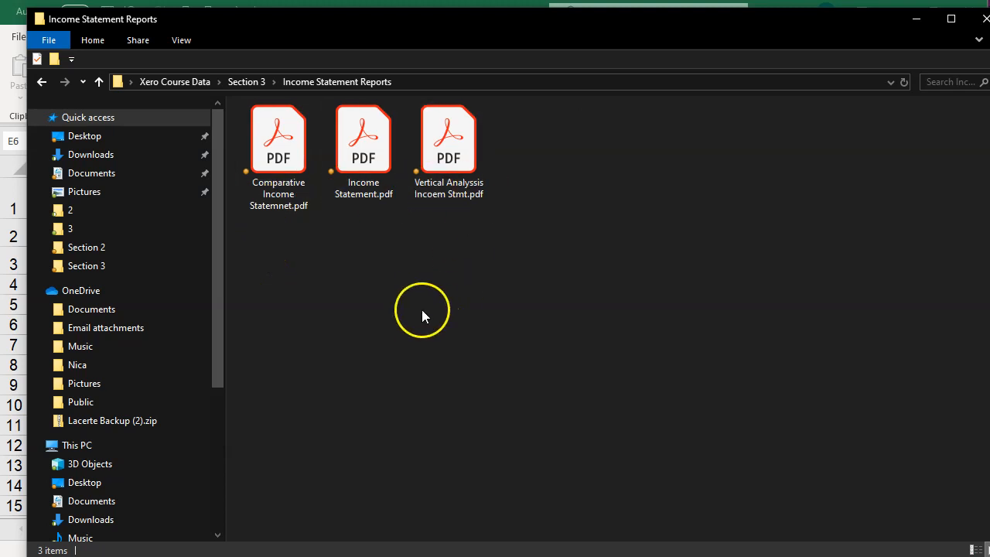
left_click(254, 82)
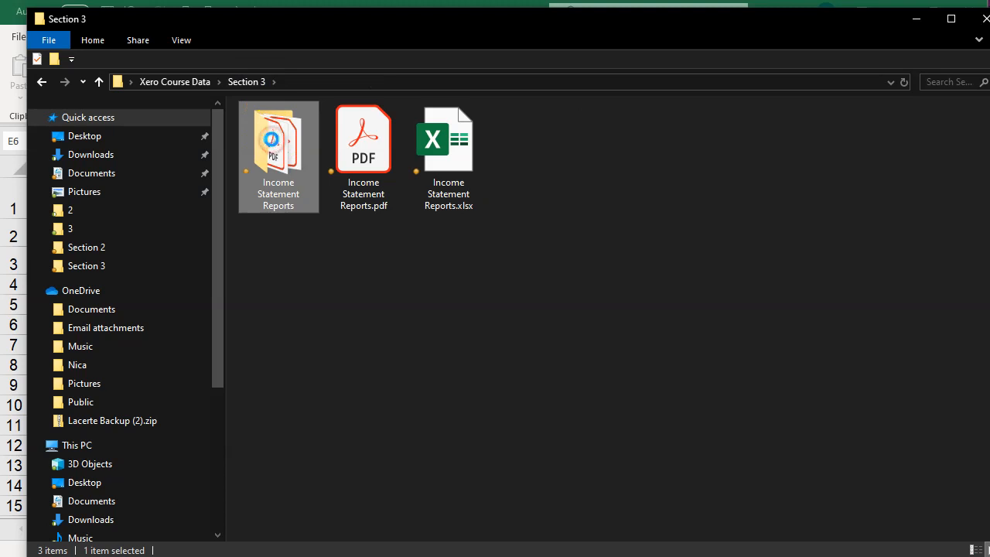
Compress the Income Statement Reports folder into Income Statement Reports.zip and delete that zip file
right_click(270, 139)
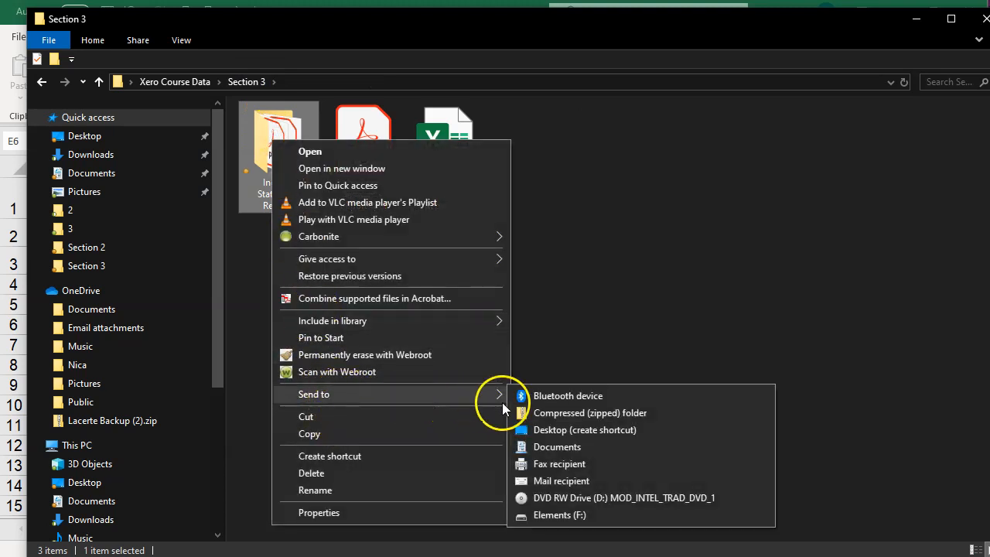
left_click(522, 412)
key("Return")
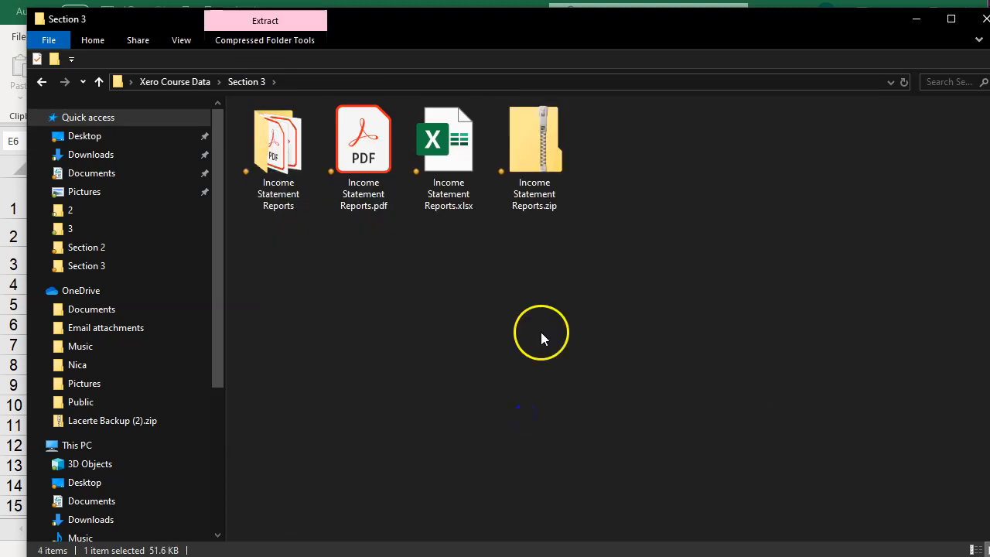
left_click(540, 332)
left_click(544, 169)
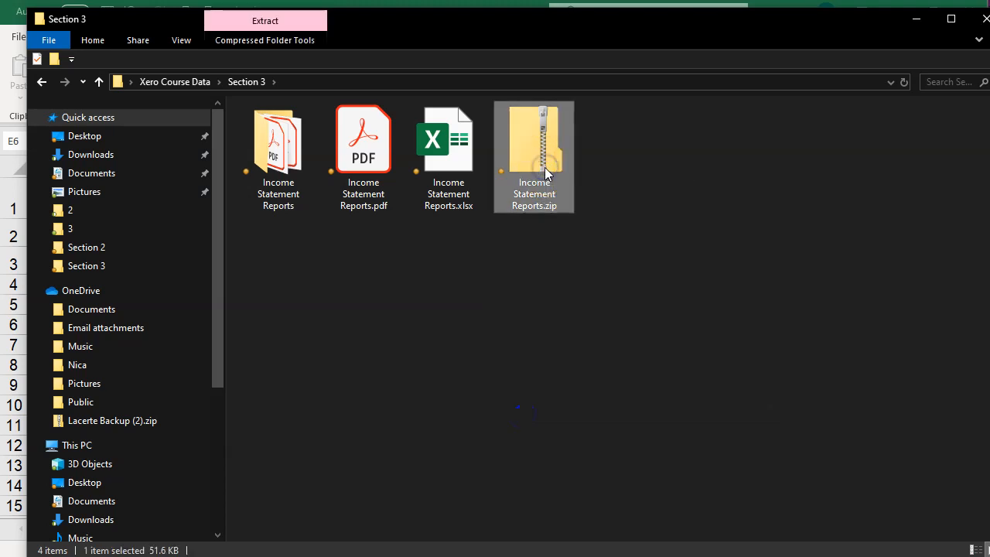
key("Delete")
Open Income Statement Reports.pdf in Acrobat Reader, review all its pages through the vertical analysis statement, and close it
left_click(468, 174)
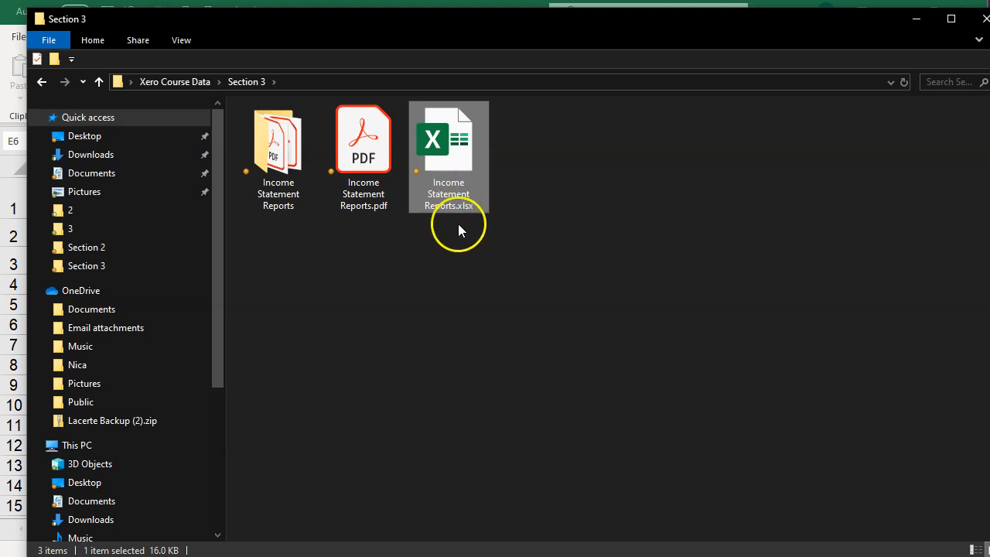
left_click(444, 373)
double_click(371, 185)
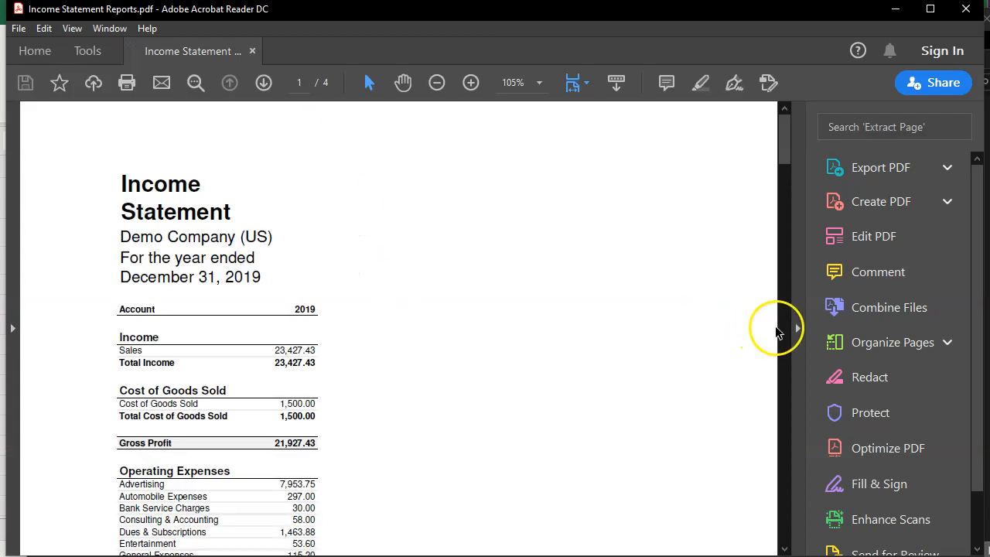
left_click(797, 330)
scroll(610, 327, "down", 8)
scroll(610, 327, "down", 15)
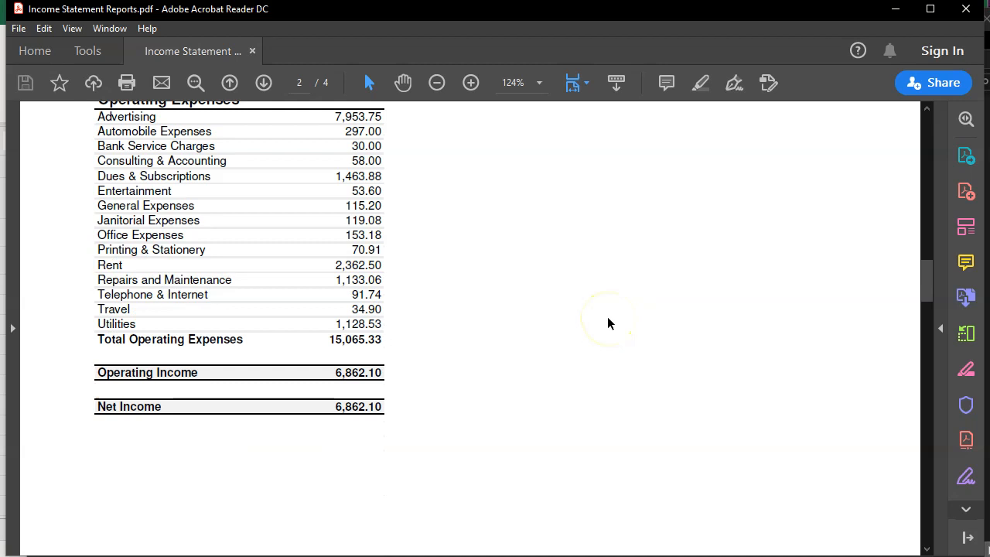
scroll(607, 323, "down", 18)
scroll(607, 324, "down", 18)
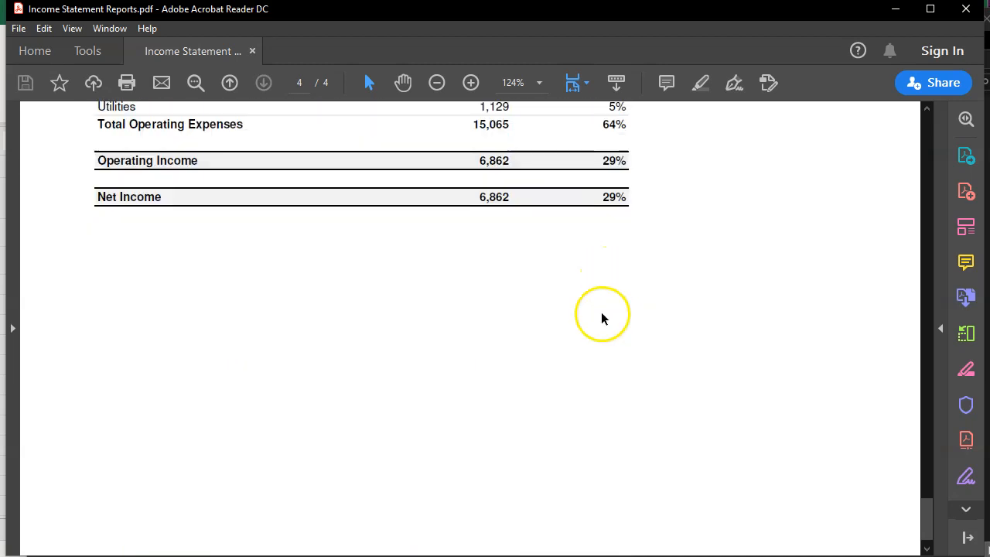
left_click(965, 9)
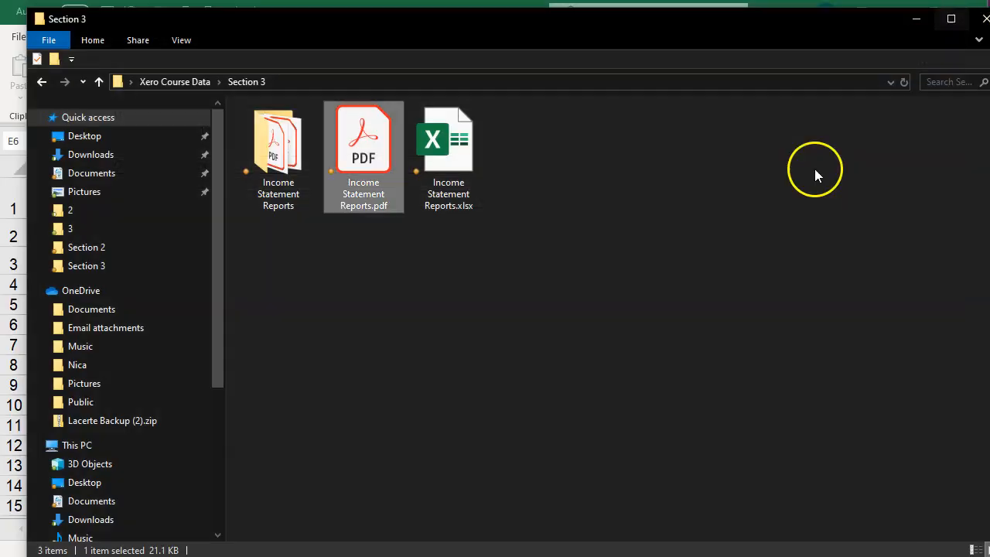